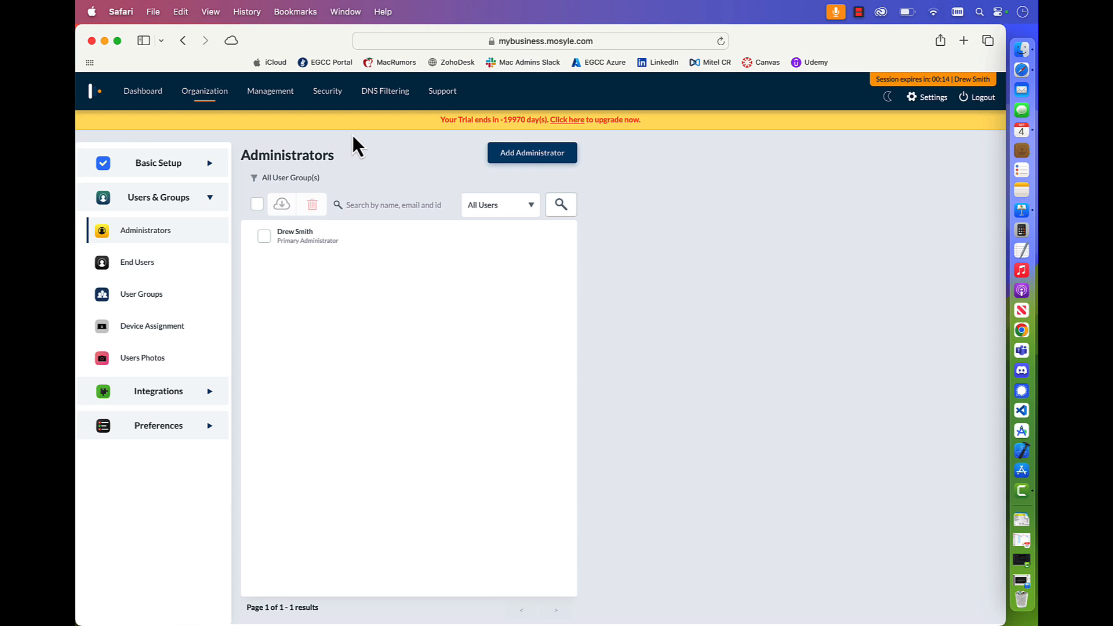
# Open the Automated Device Enrollment page for macOS from the organization's basic enrollment setup.
pyautogui.click(209, 167)
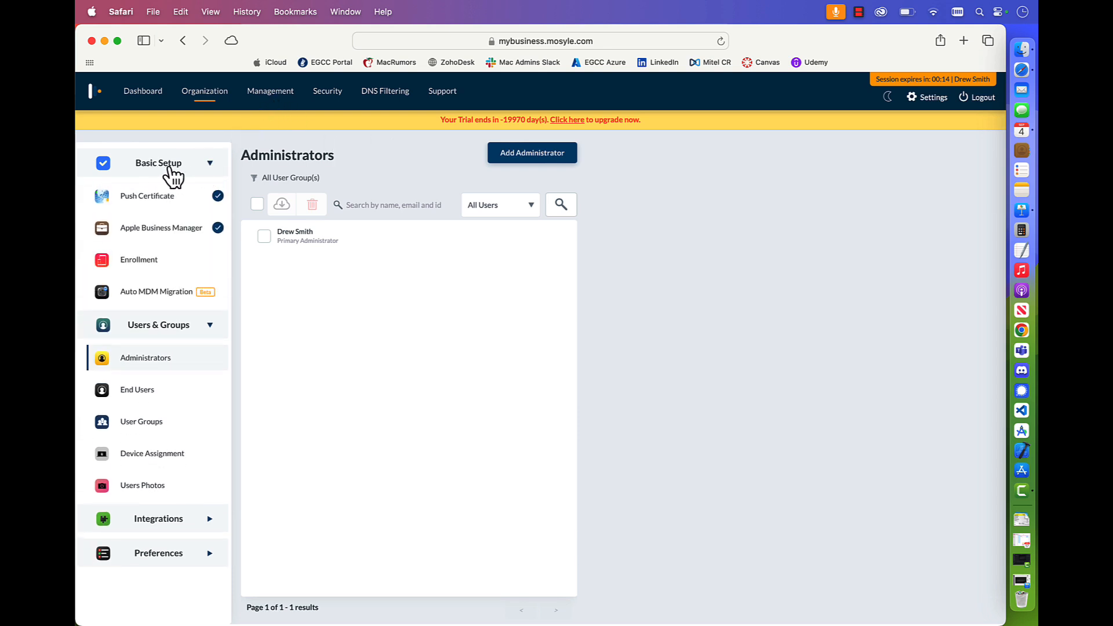
pyautogui.click(135, 259)
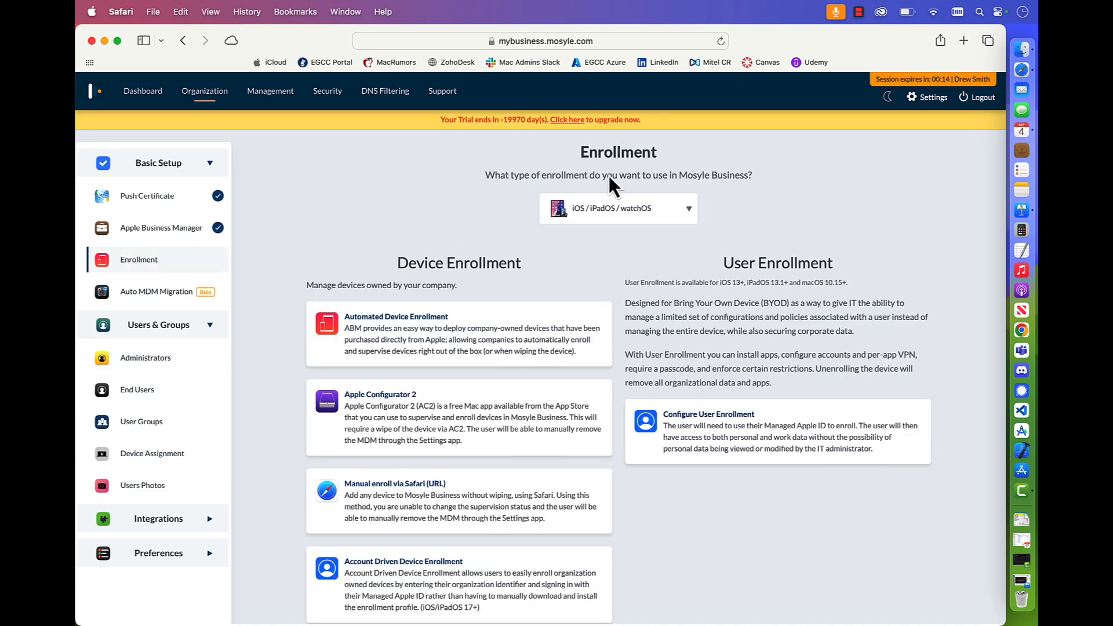
pyautogui.click(652, 218)
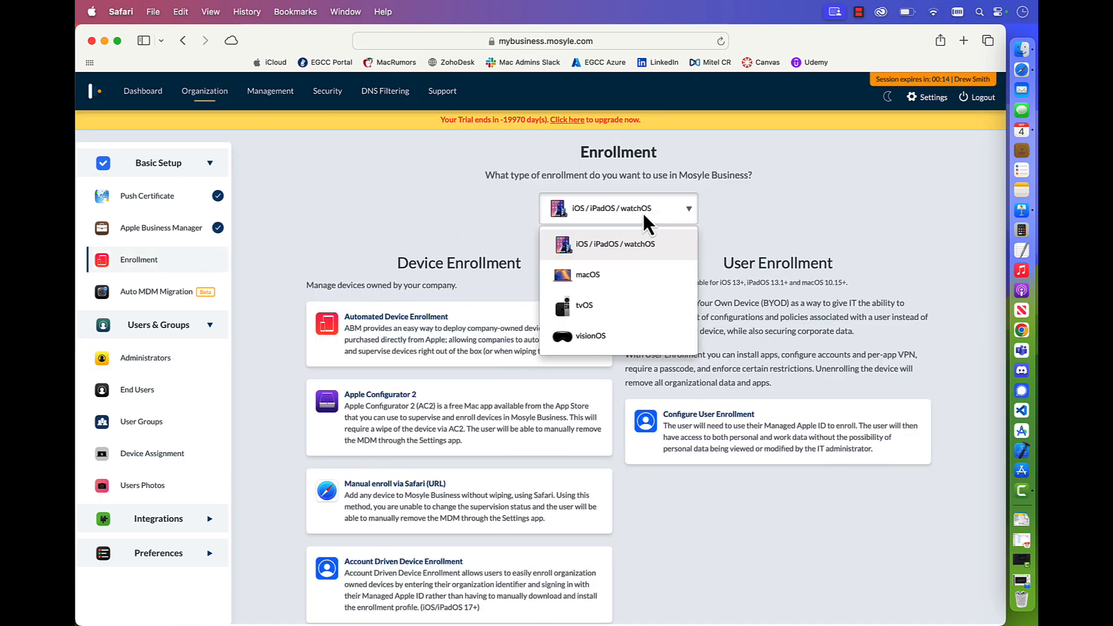
pyautogui.click(586, 274)
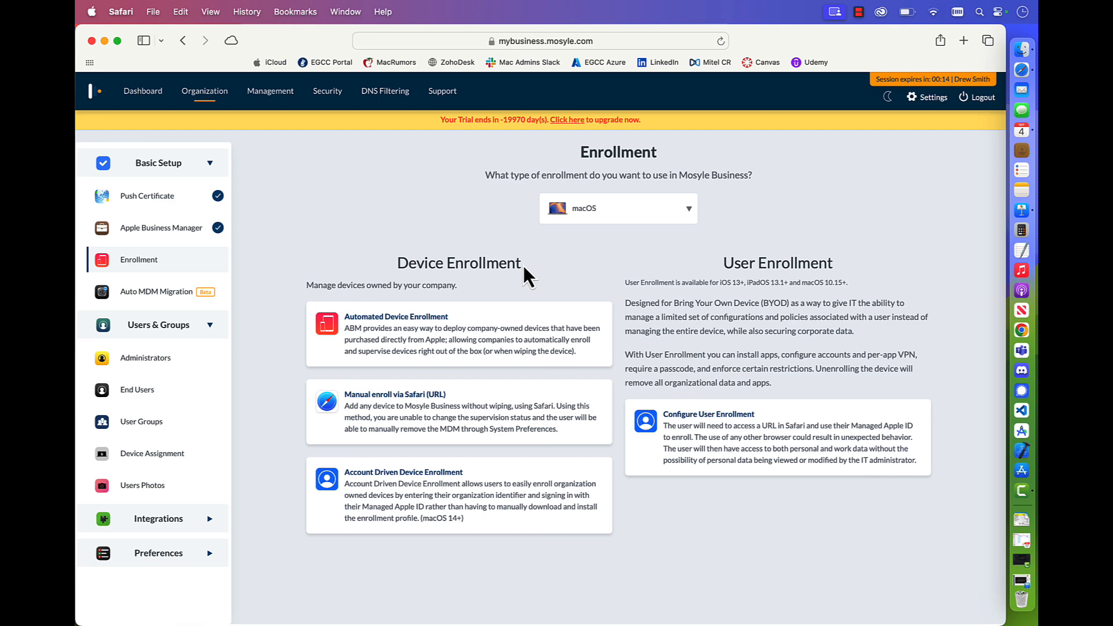
pyautogui.click(429, 328)
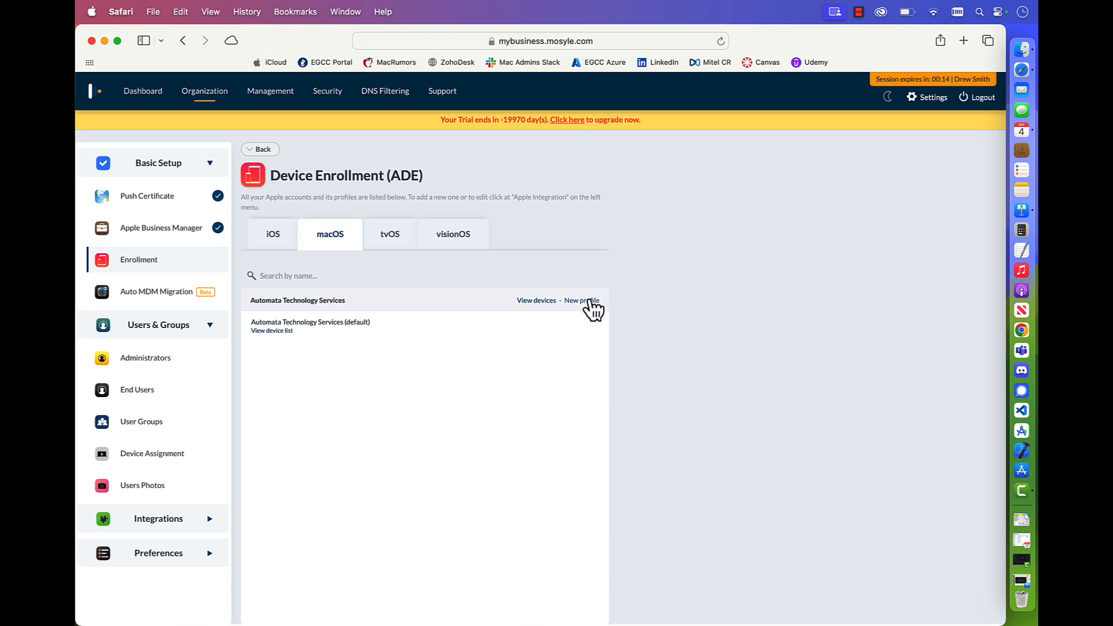
# Open the device list of the default Automata Technology Services profile and update it from Apple Business Manager.
pyautogui.click(341, 324)
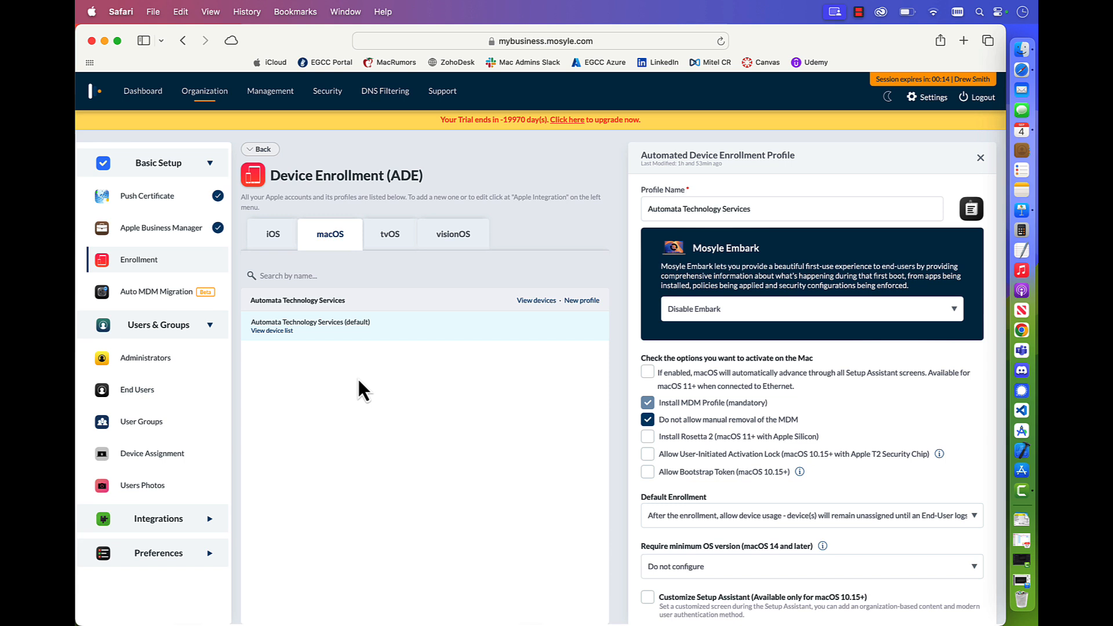
pyautogui.click(282, 333)
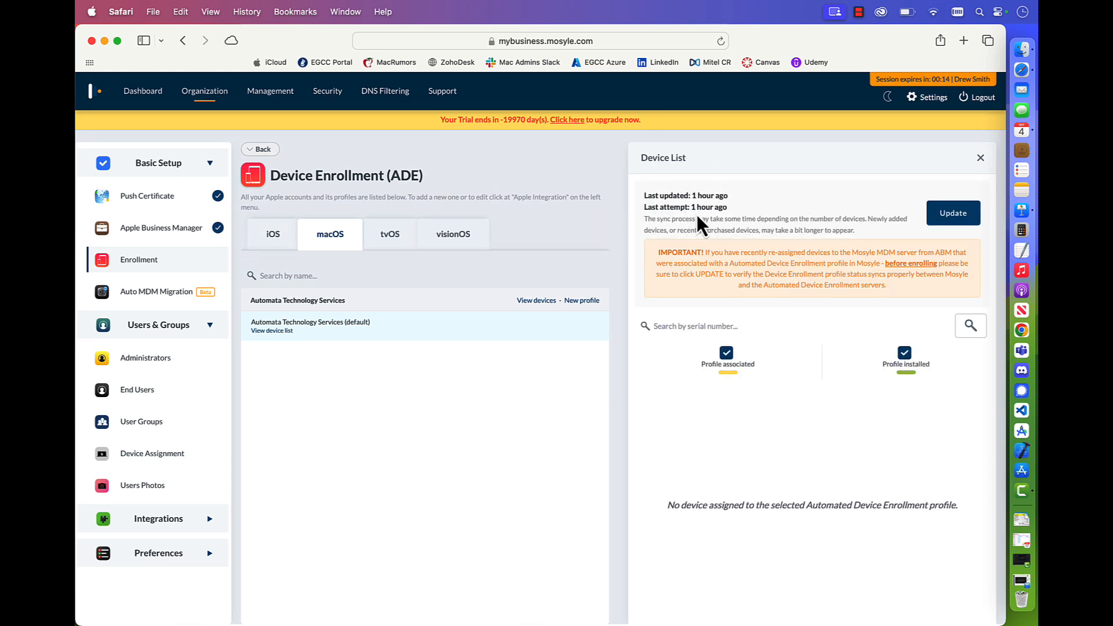
pyautogui.click(956, 212)
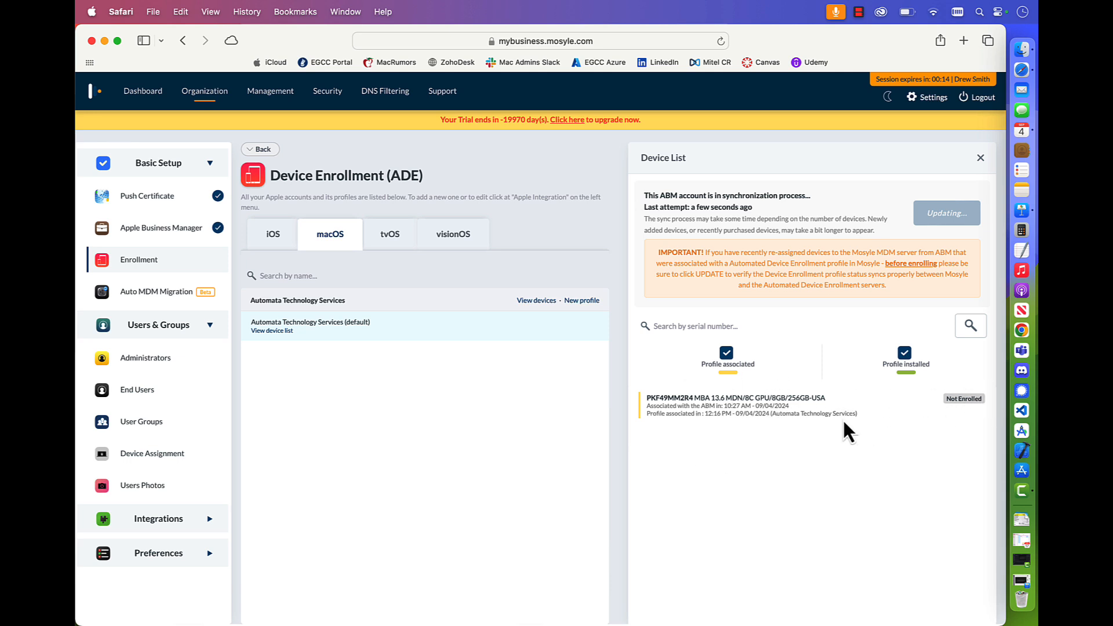
# Open the default Automata Technology Services profile and enable Allow Bootstrap Token (macOS 10.15+).
pyautogui.click(329, 326)
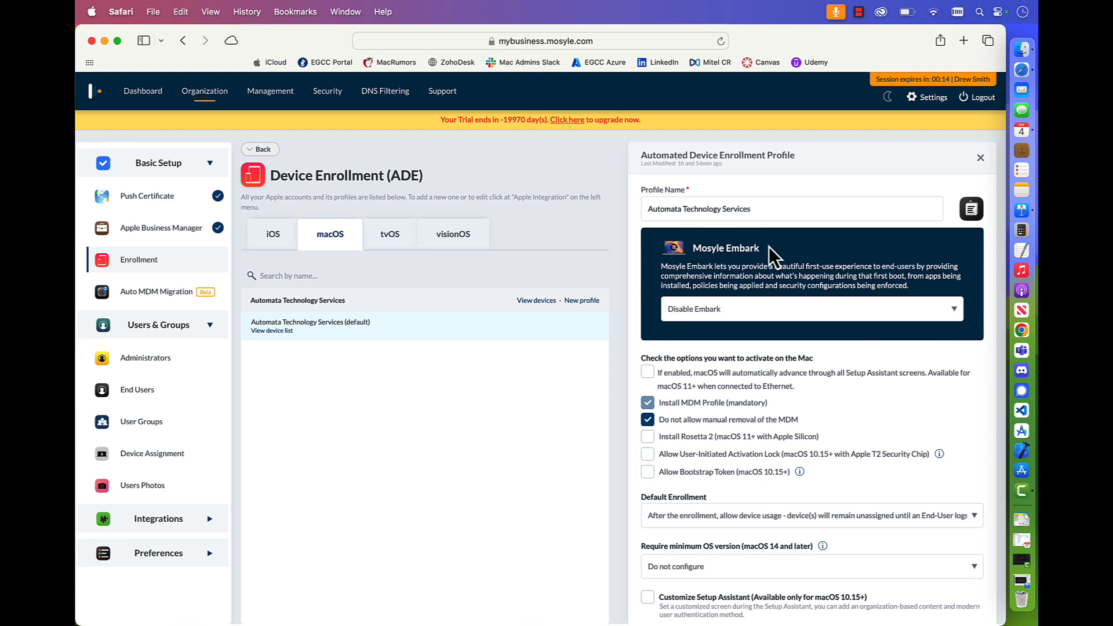
pyautogui.scroll(-5, 973, 339)
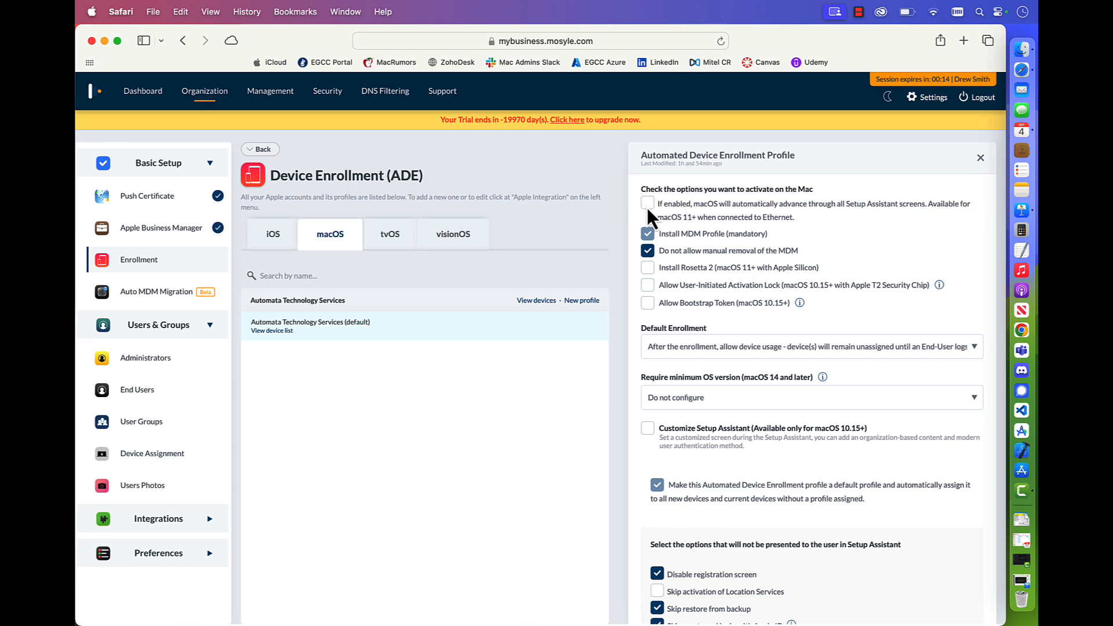
pyautogui.scroll(-1, 655, 217)
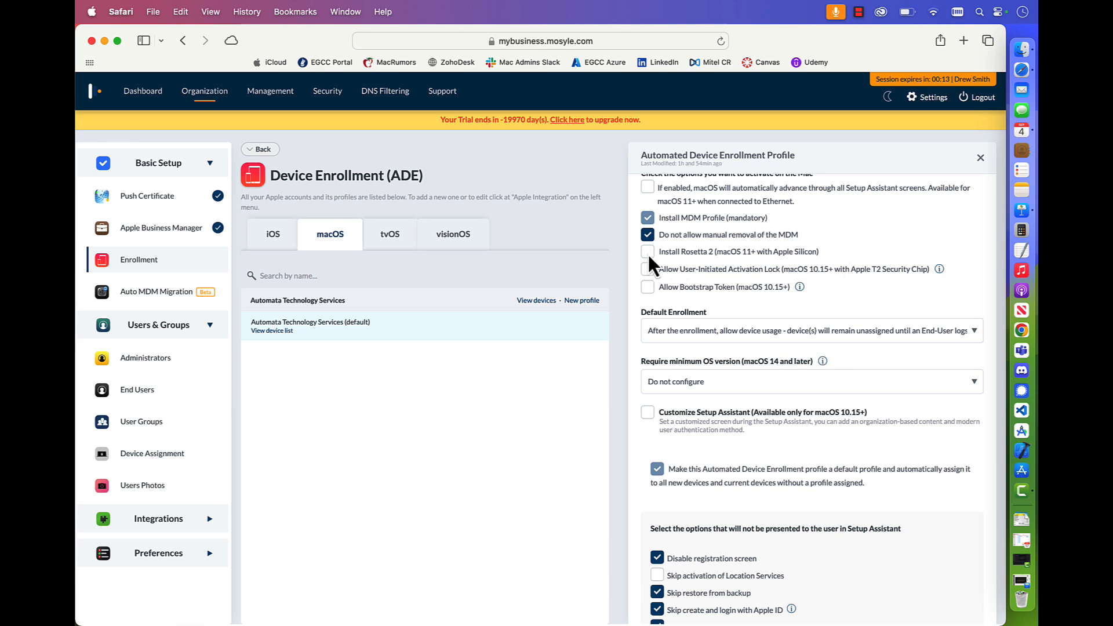
pyautogui.scroll(-2, 855, 248)
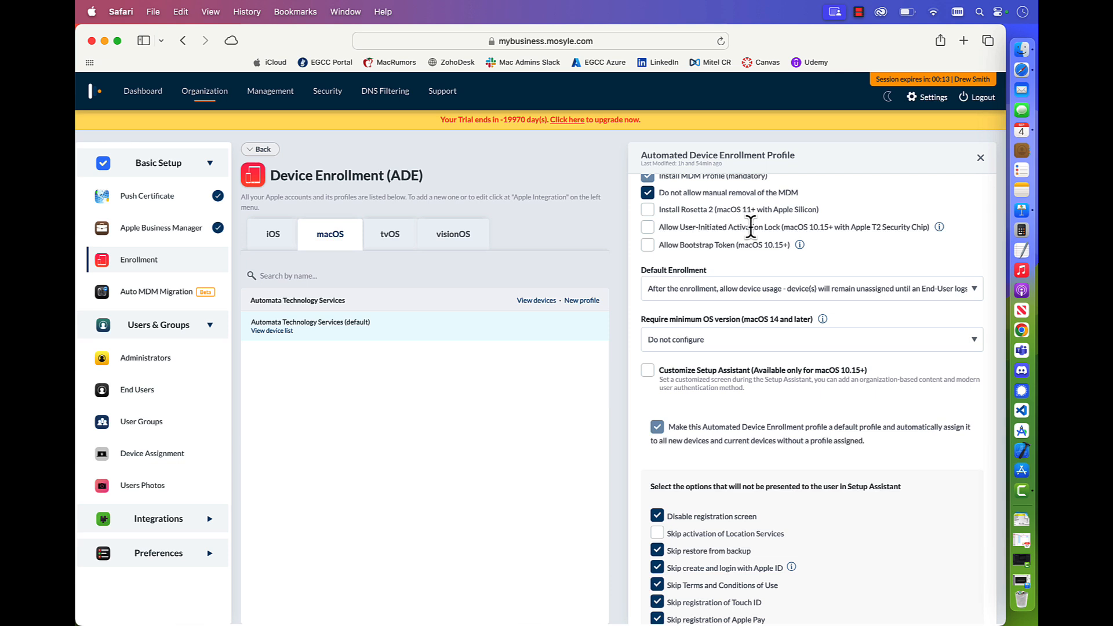
pyautogui.scroll(-1, 647, 225)
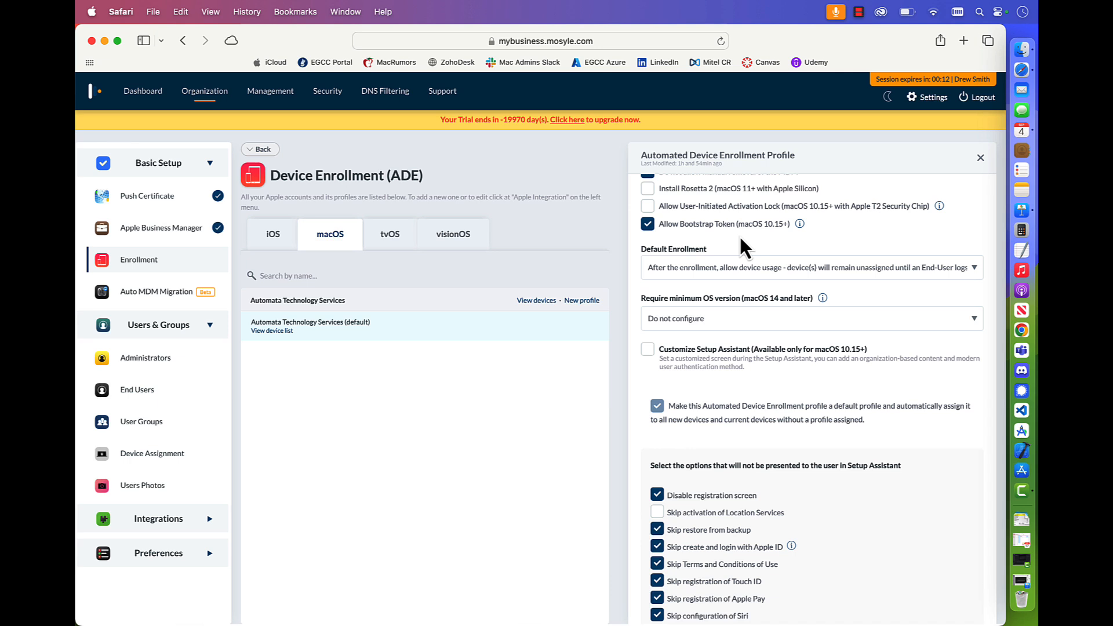
# In the Setup Assistant options, stop skipping Apple Pay registration, iCloud Analytics and Privacy, and skip the Terms of Address pane.
pyautogui.scroll(-2, 739, 234)
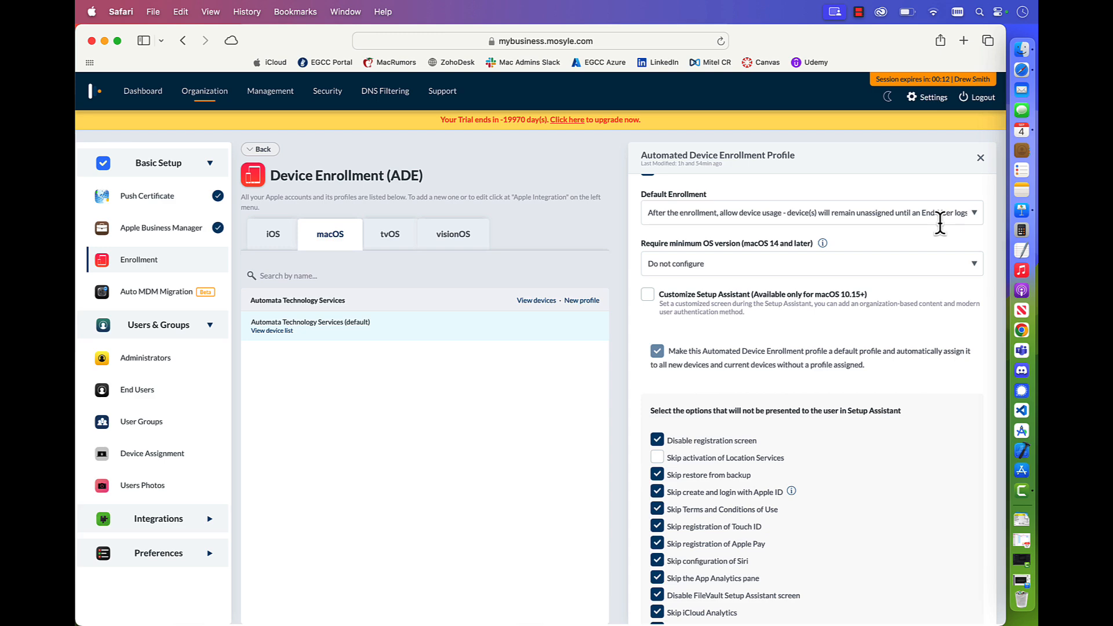
pyautogui.scroll(-2, 940, 237)
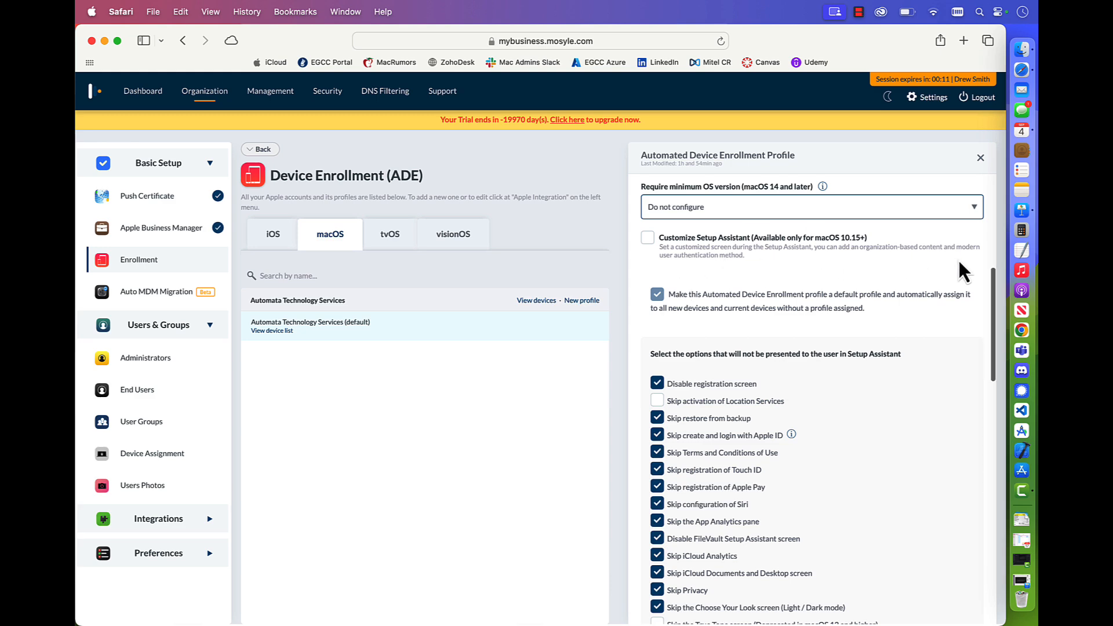
pyautogui.scroll(-3, 959, 262)
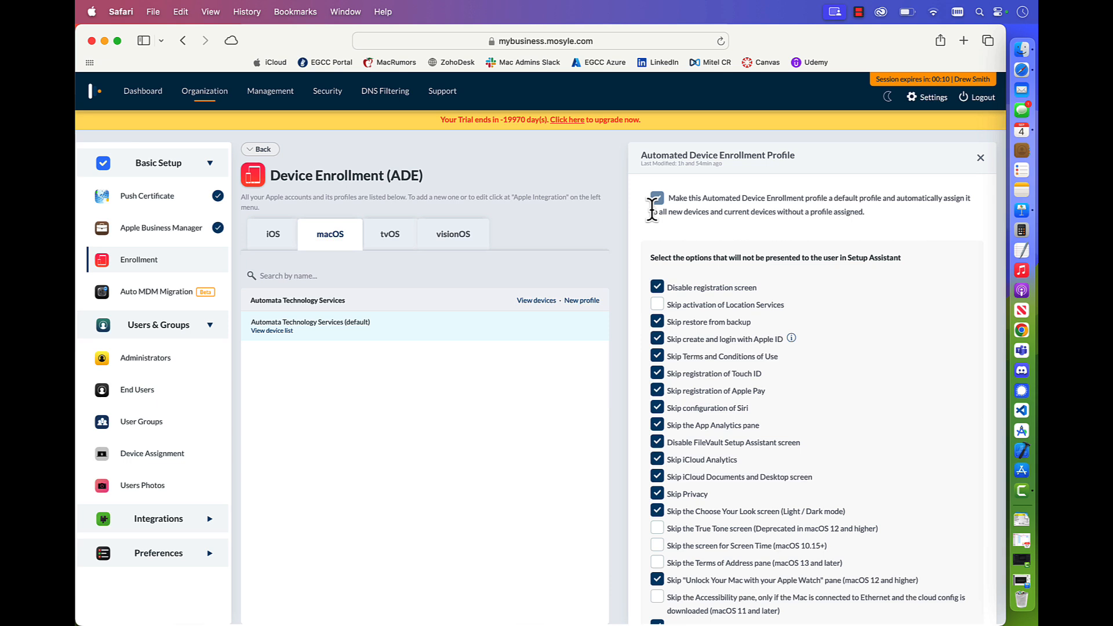
pyautogui.scroll(-3, 935, 276)
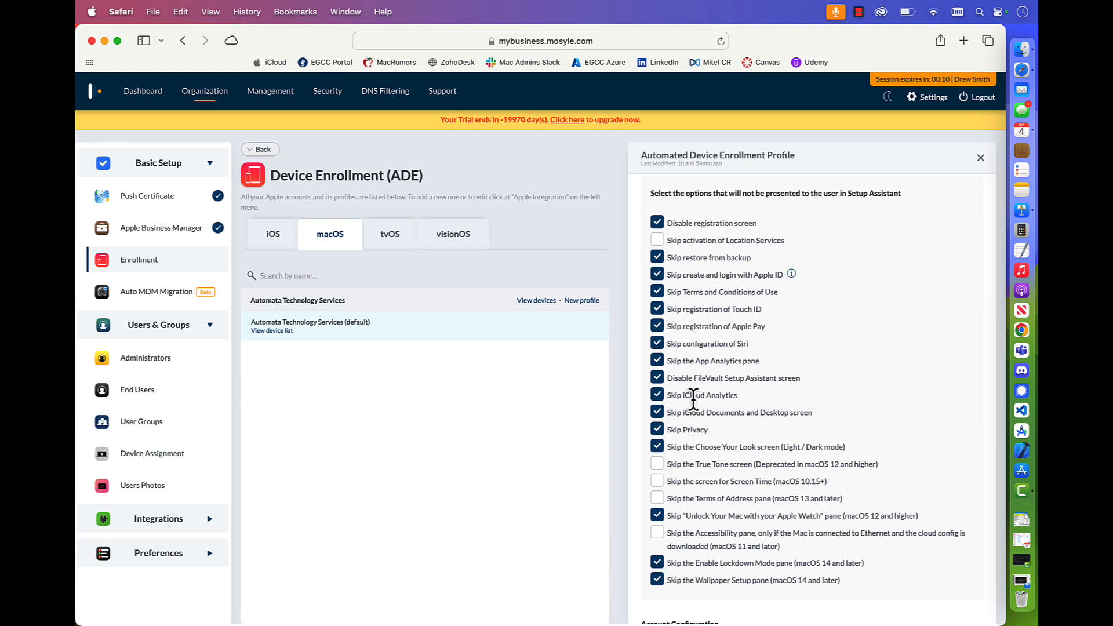
pyautogui.scroll(-1, 874, 287)
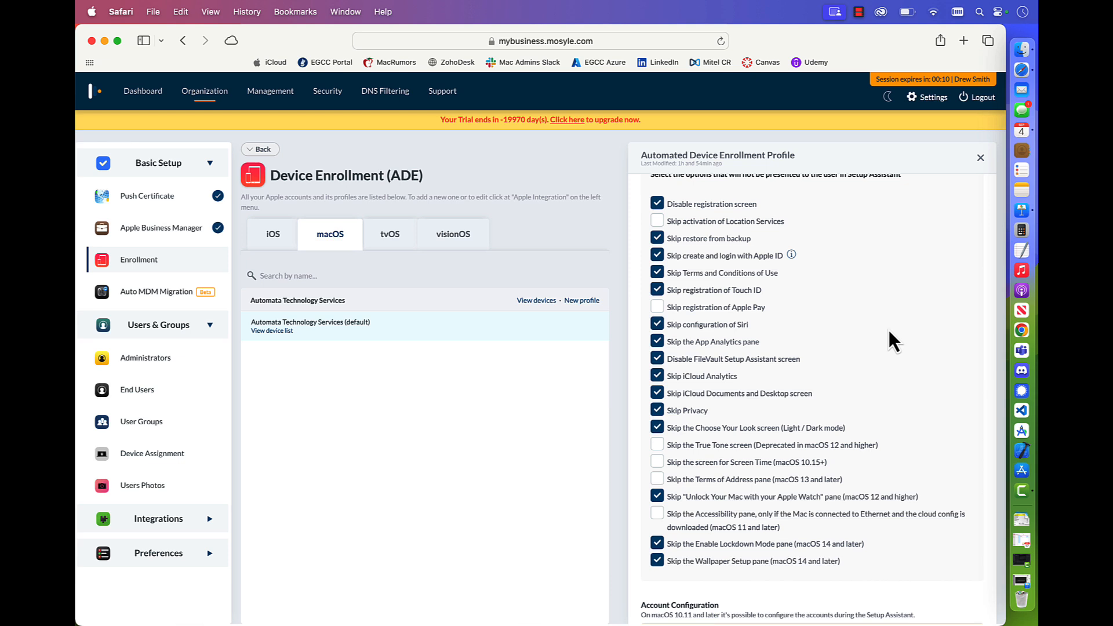
pyautogui.click(657, 375)
pyautogui.click(657, 495)
pyautogui.click(658, 496)
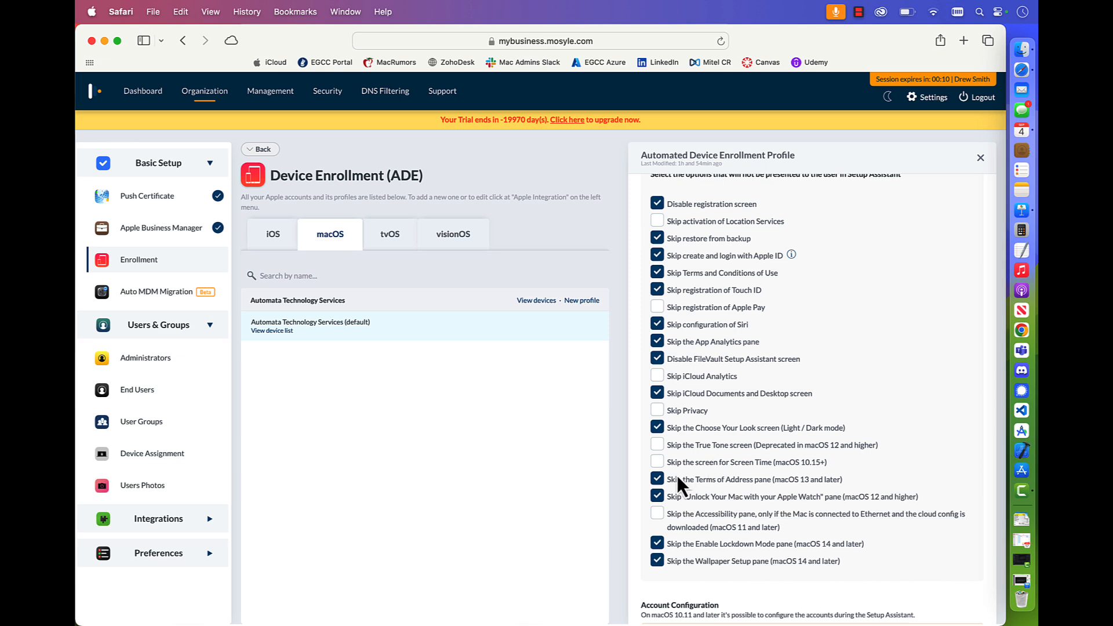
# Set Setup Assistant to skip the Screen Time, True Tone, iCloud Analytics and Apple Pay registration screens.
pyautogui.click(658, 466)
pyautogui.click(658, 447)
pyautogui.click(658, 377)
pyautogui.click(658, 307)
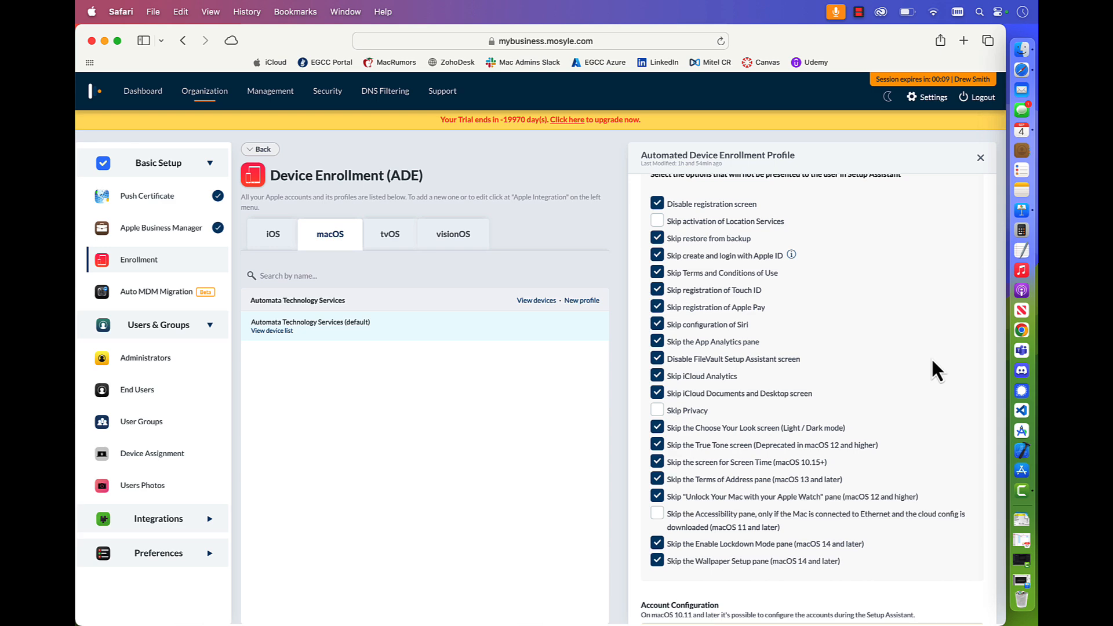
# Set the account type created by the user prompt to Standard and review the additional local admin fields.
pyautogui.scroll(-2, 932, 358)
pyautogui.scroll(-6, 933, 362)
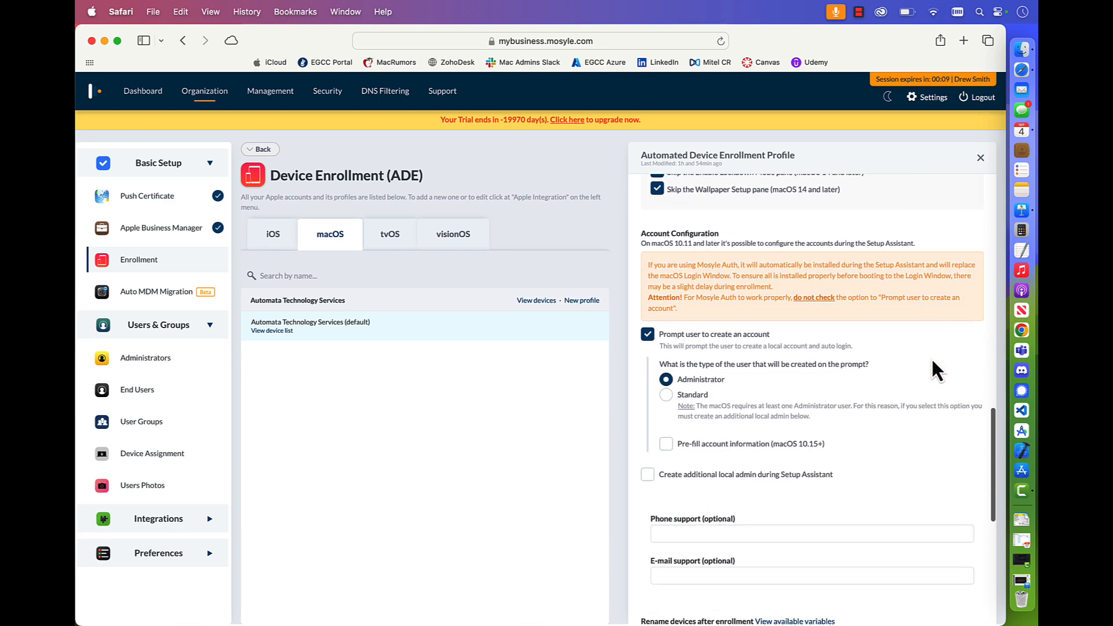
pyautogui.scroll(-1, 932, 362)
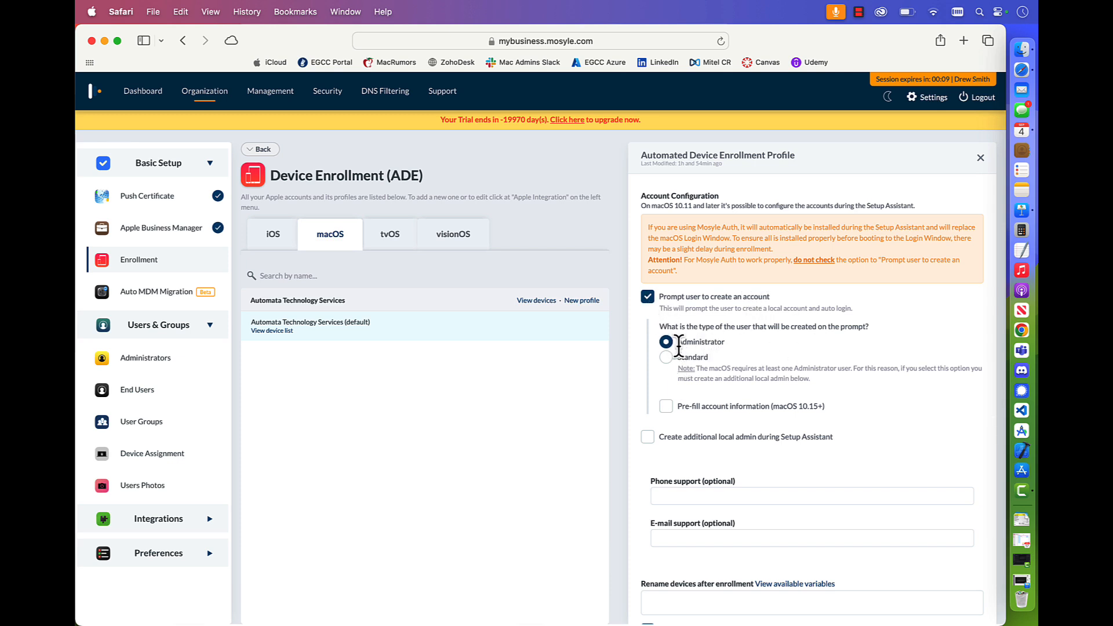
pyautogui.scroll(-1, 948, 328)
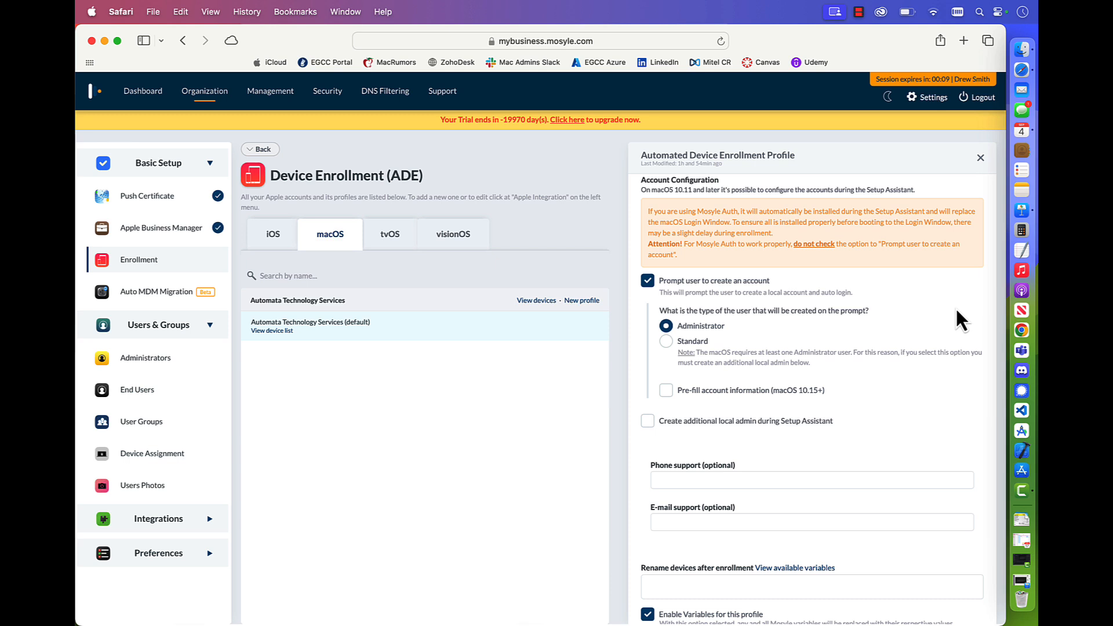
pyautogui.click(666, 342)
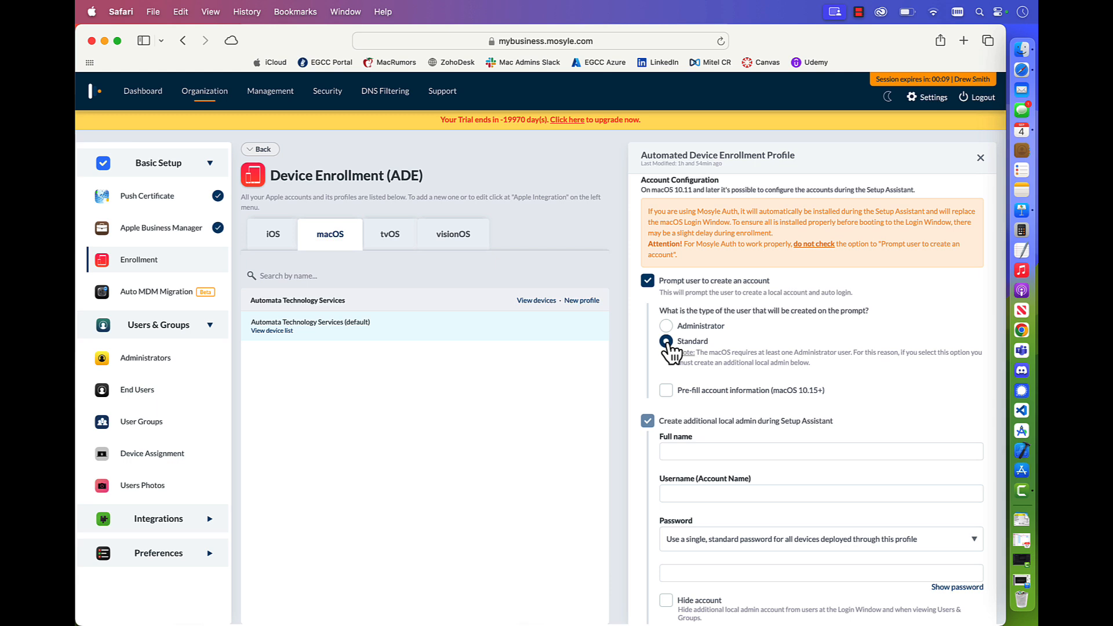
pyautogui.scroll(-3, 676, 371)
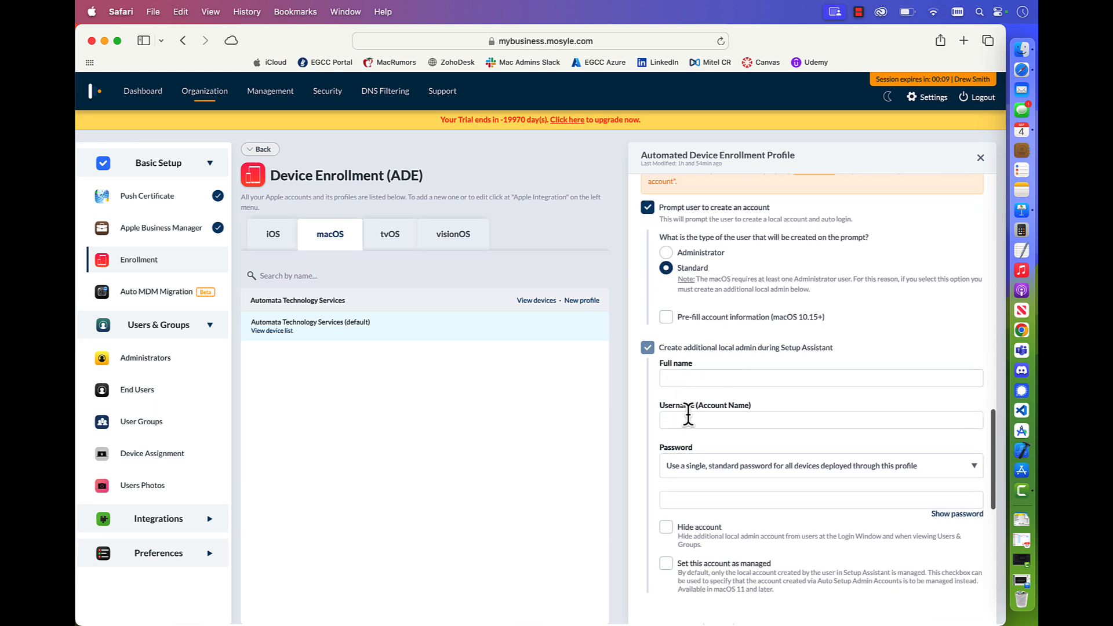
pyautogui.scroll(-2, 712, 523)
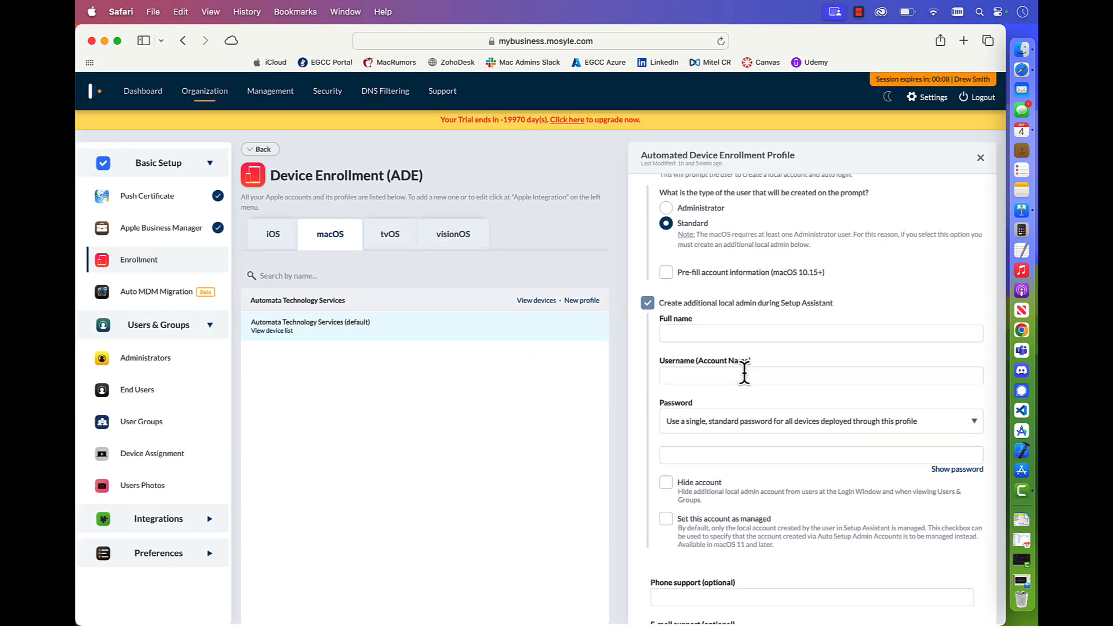
# Set the prompted user's account type to Administrator and turn off creating an additional local admin.
pyautogui.scroll(3, 747, 377)
pyautogui.click(666, 289)
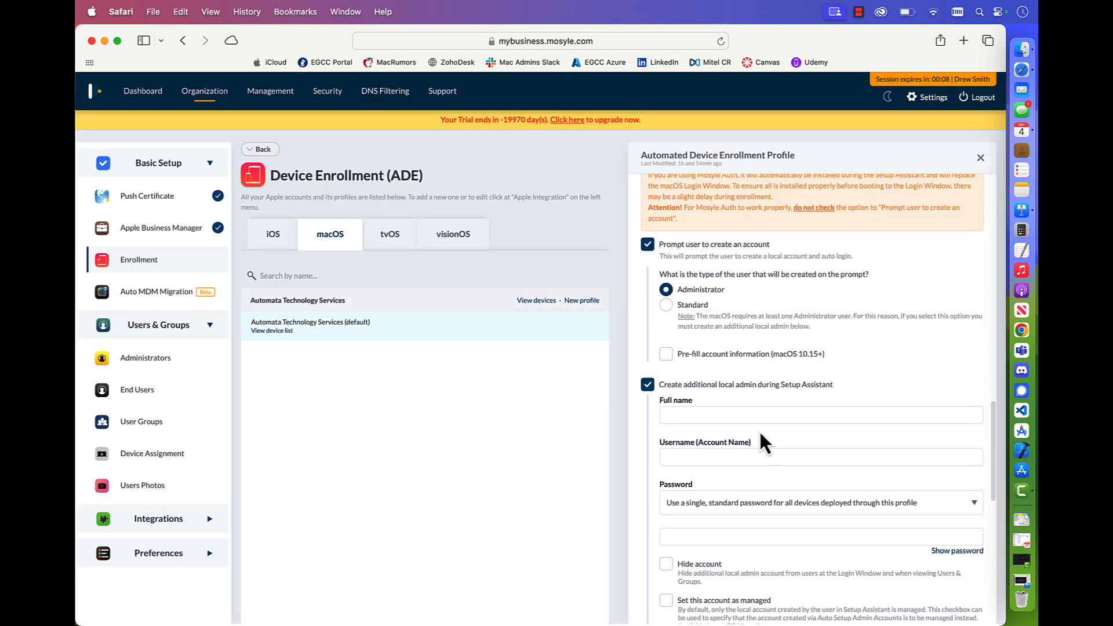
pyautogui.click(647, 385)
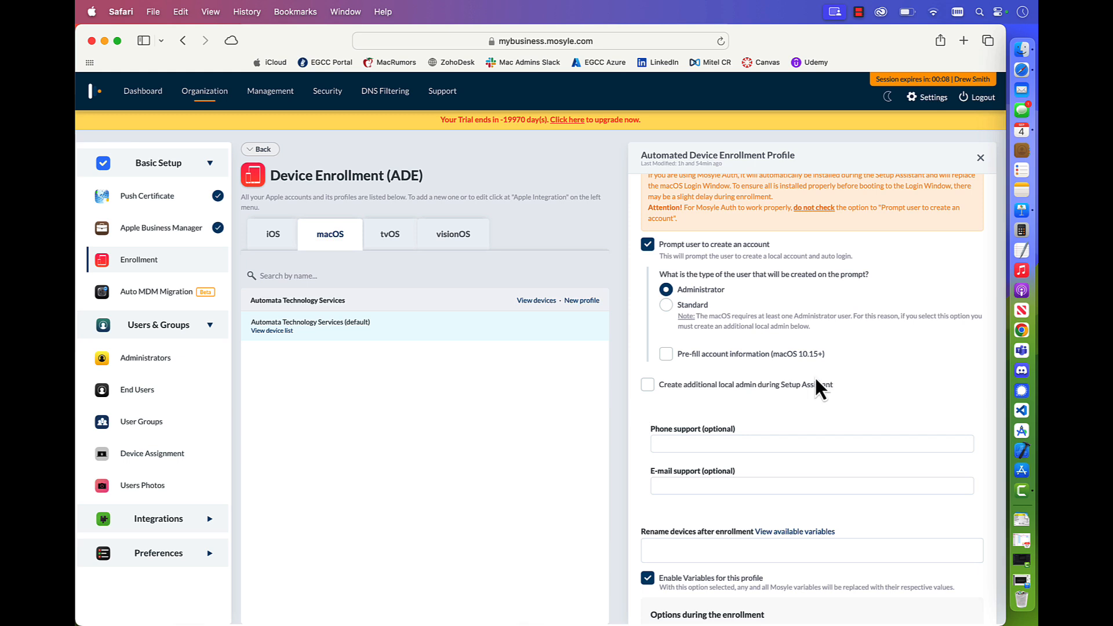
# Check the optional phone and e-mail support fields of the enrollment profile.
pyautogui.scroll(-1, 949, 349)
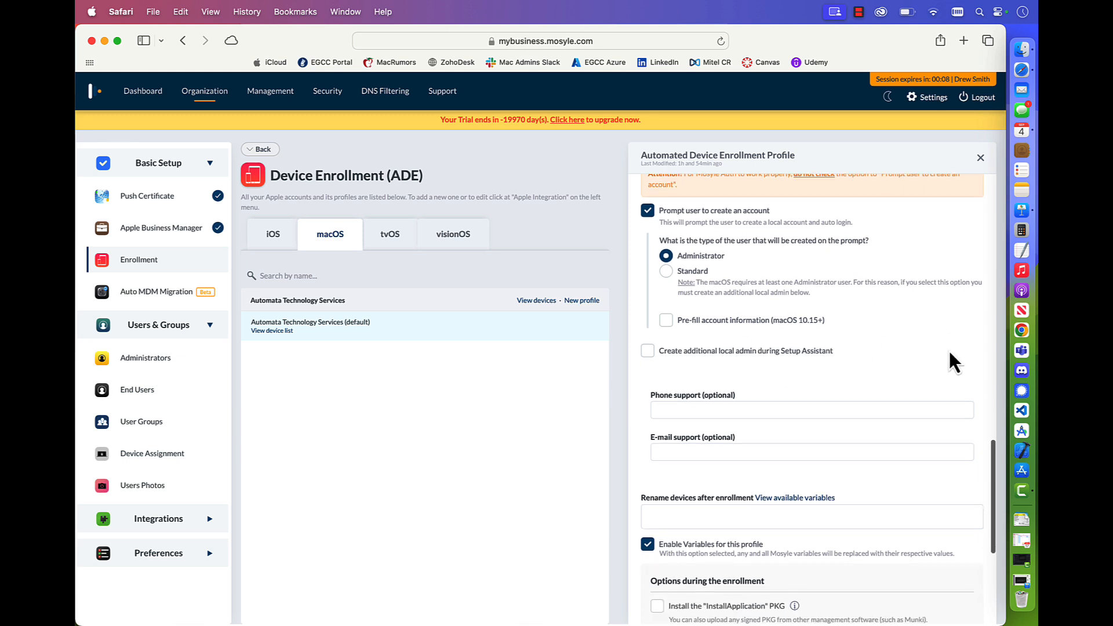
pyautogui.scroll(-1, 951, 359)
pyautogui.click(688, 380)
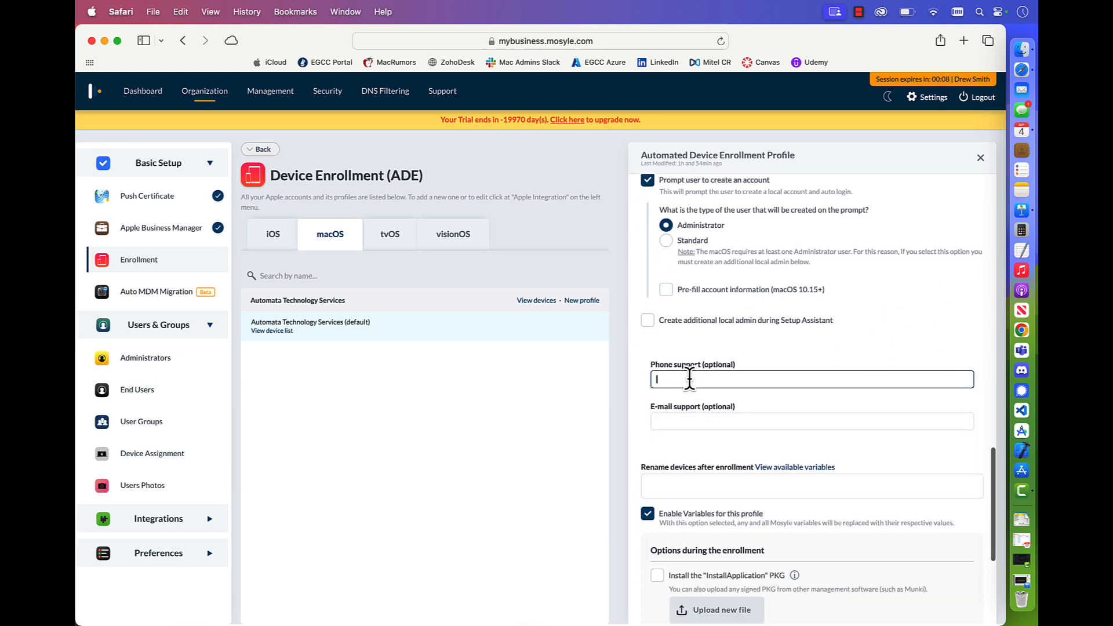
pyautogui.click(697, 421)
pyautogui.click(718, 360)
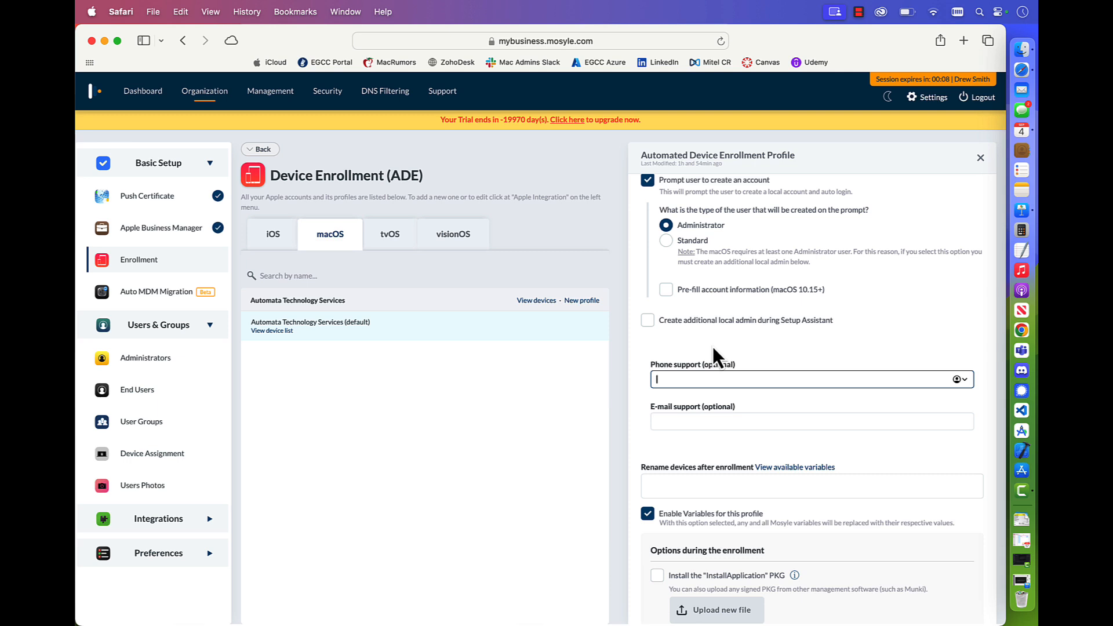
# View the variables available for renaming devices after enrollment and close the list.
pyautogui.scroll(-3, 712, 347)
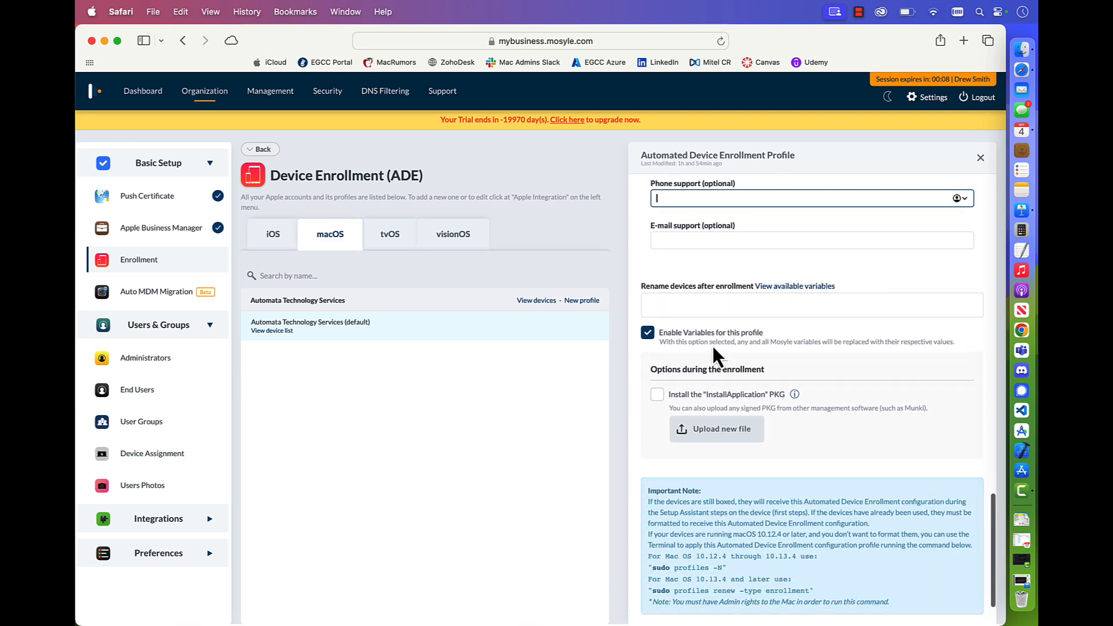
pyautogui.scroll(-2, 712, 346)
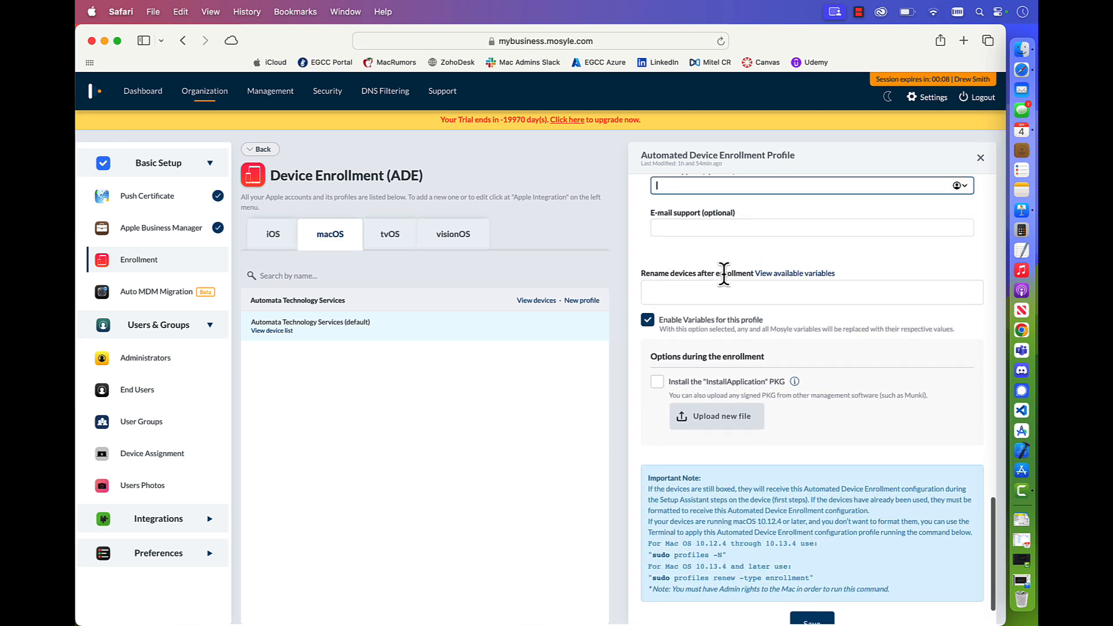
pyautogui.click(796, 275)
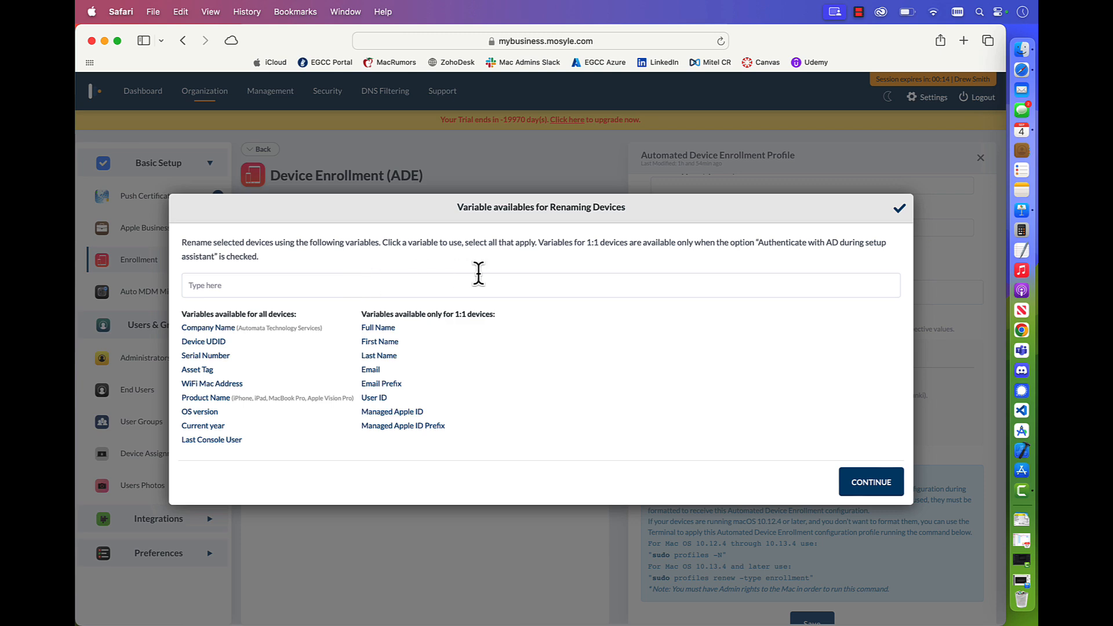
pyautogui.click(900, 210)
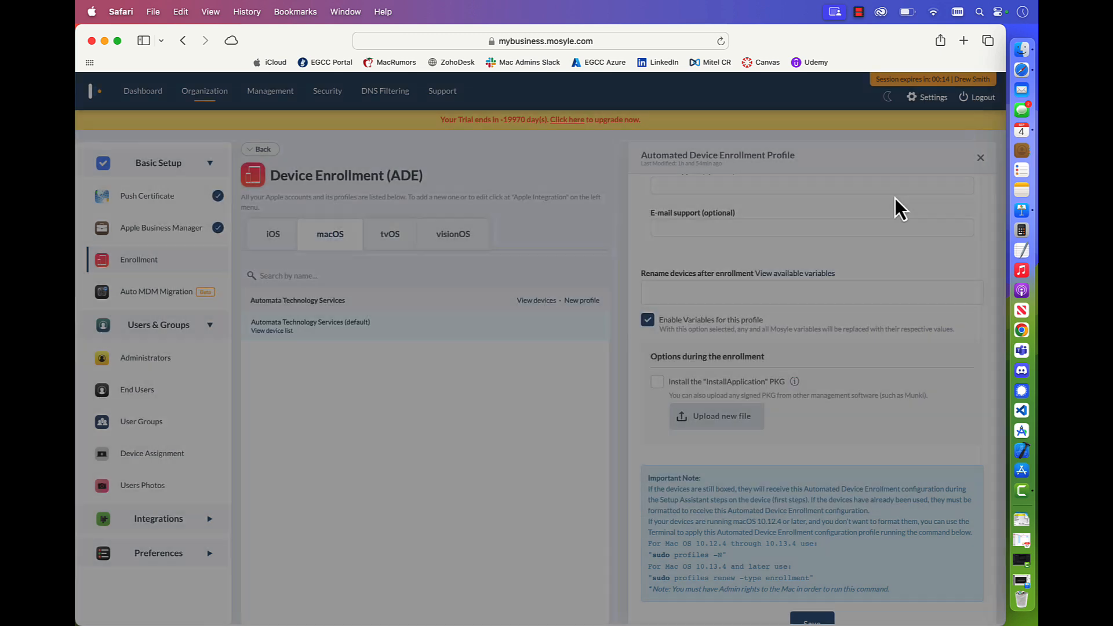
# Review the enrollment profile from its general options through the Setup Assistant, account and InstallApplication PKG settings.
pyautogui.scroll(-2, 832, 435)
pyautogui.scroll(-1, 833, 437)
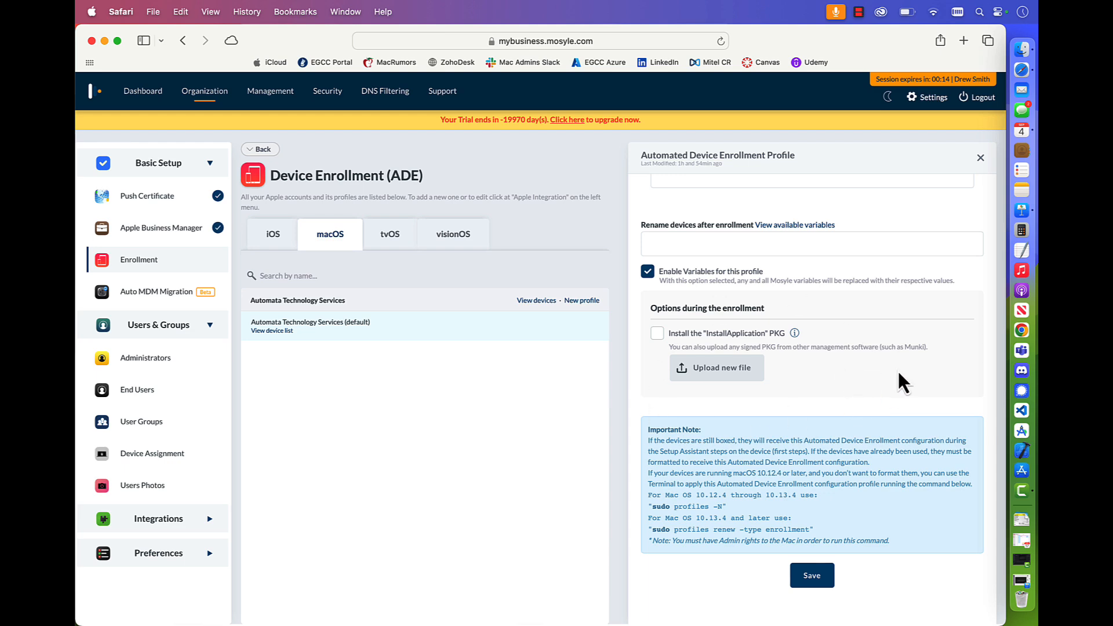
pyautogui.scroll(5, 877, 412)
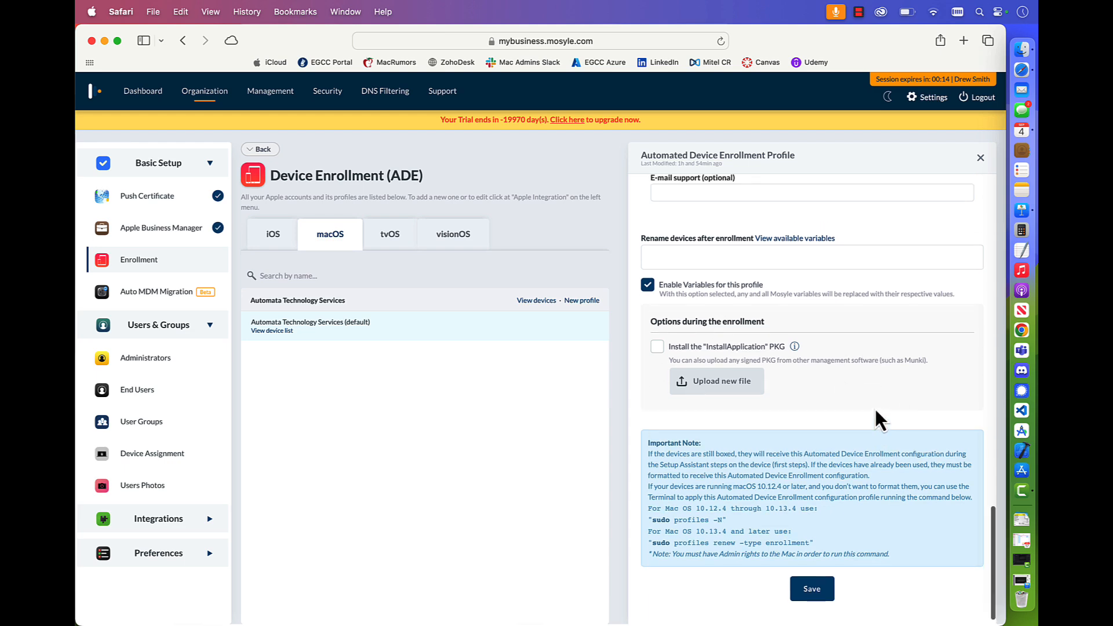
pyautogui.scroll(15, 877, 414)
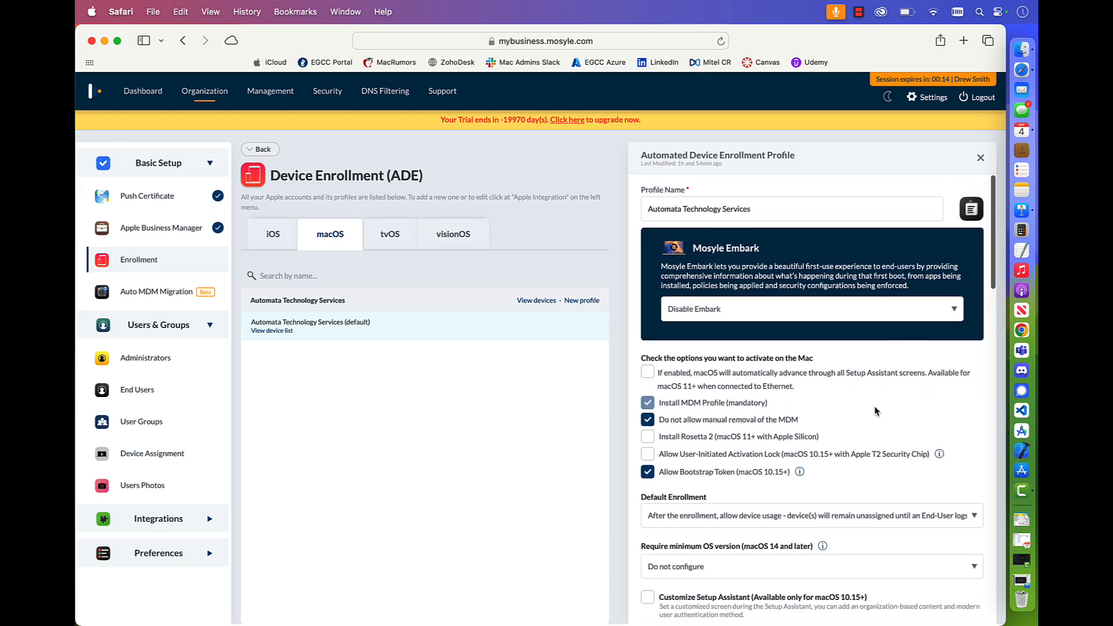
pyautogui.scroll(-20, 875, 409)
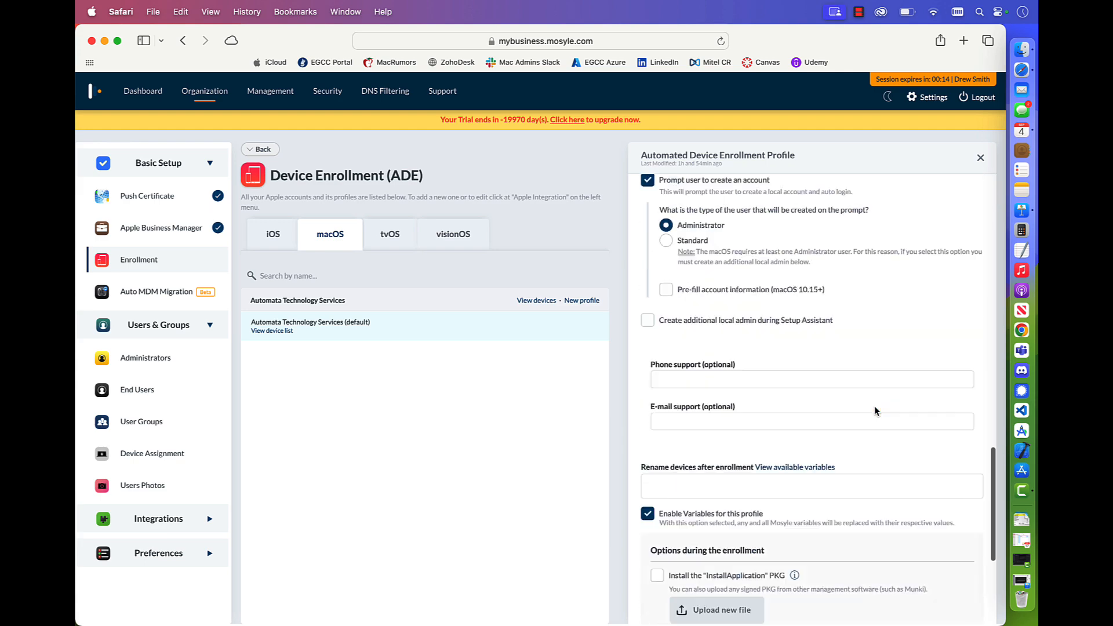
pyautogui.scroll(10, 874, 406)
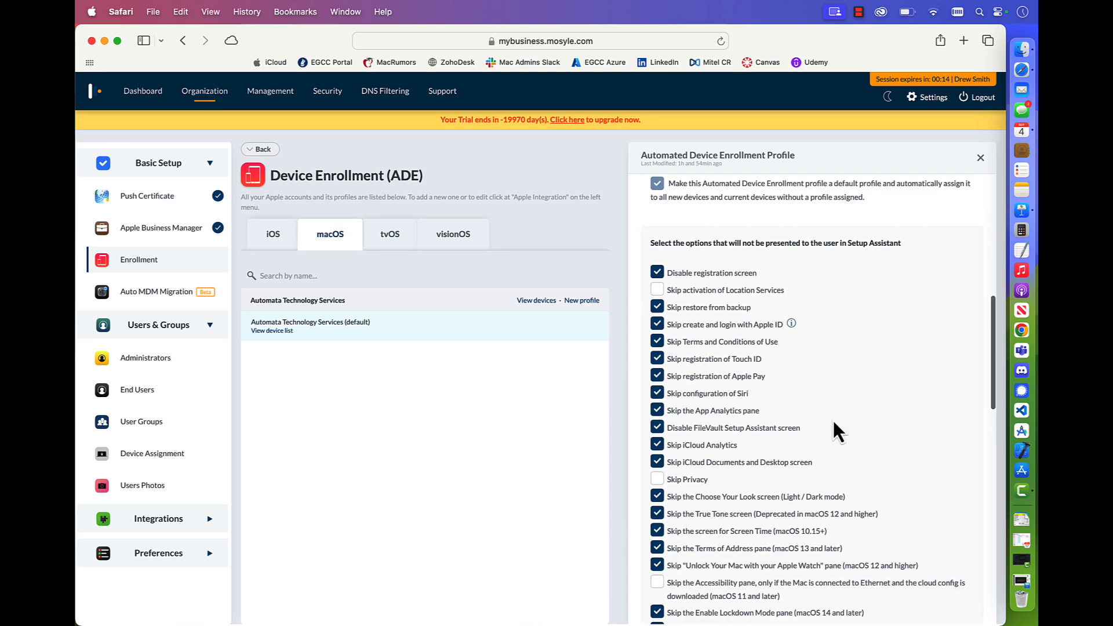
pyautogui.scroll(-7, 897, 365)
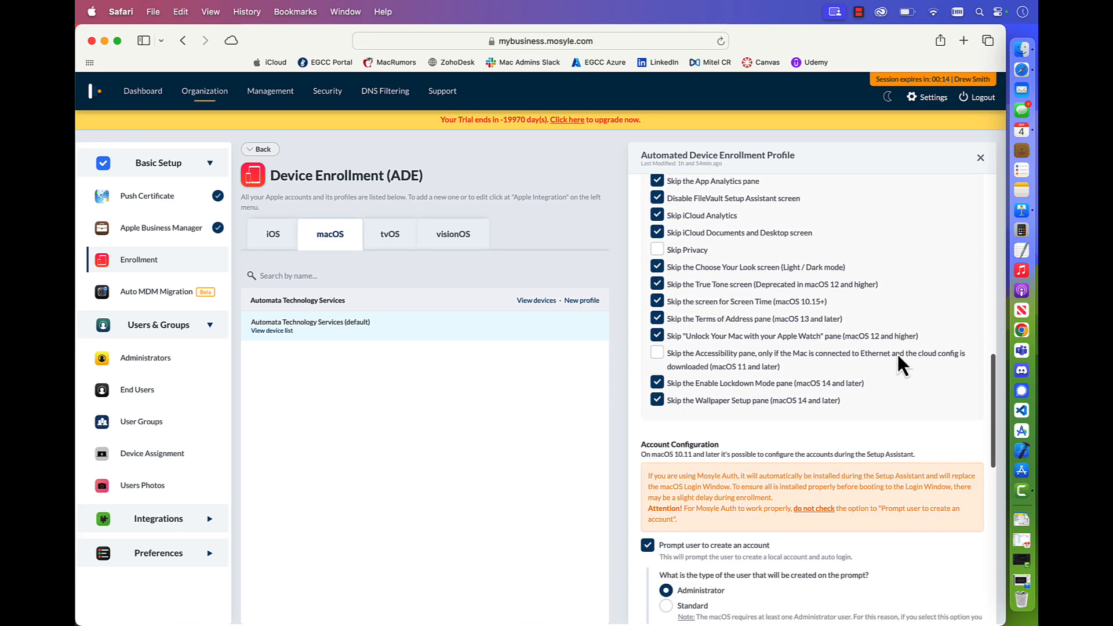
pyautogui.scroll(-3, 899, 357)
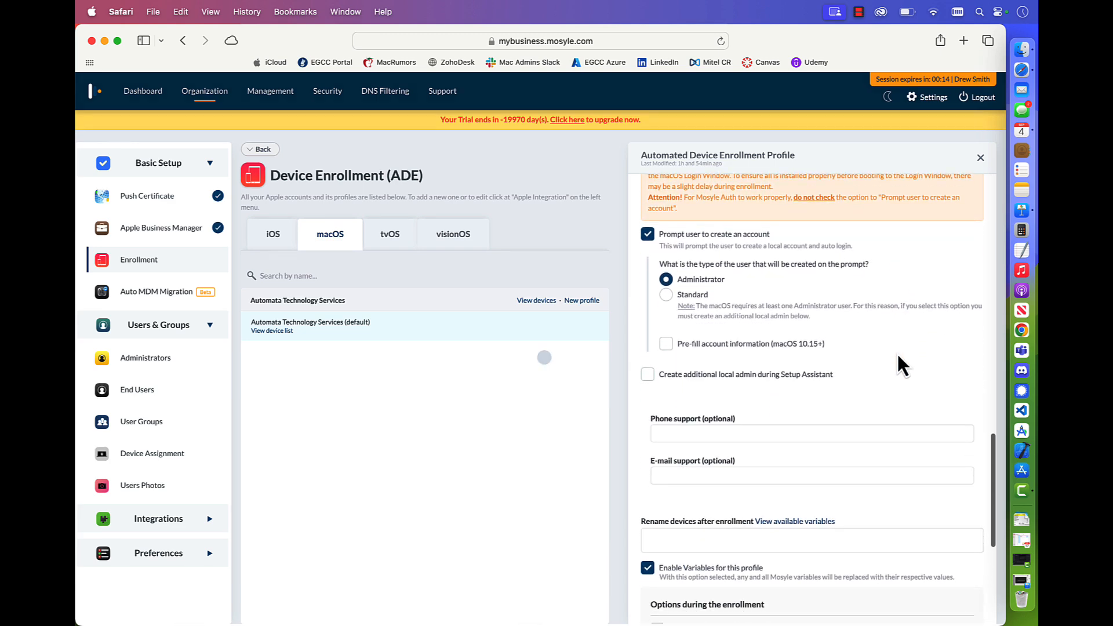
# Save the Automated Device Enrollment profile.
pyautogui.scroll(-1, 898, 366)
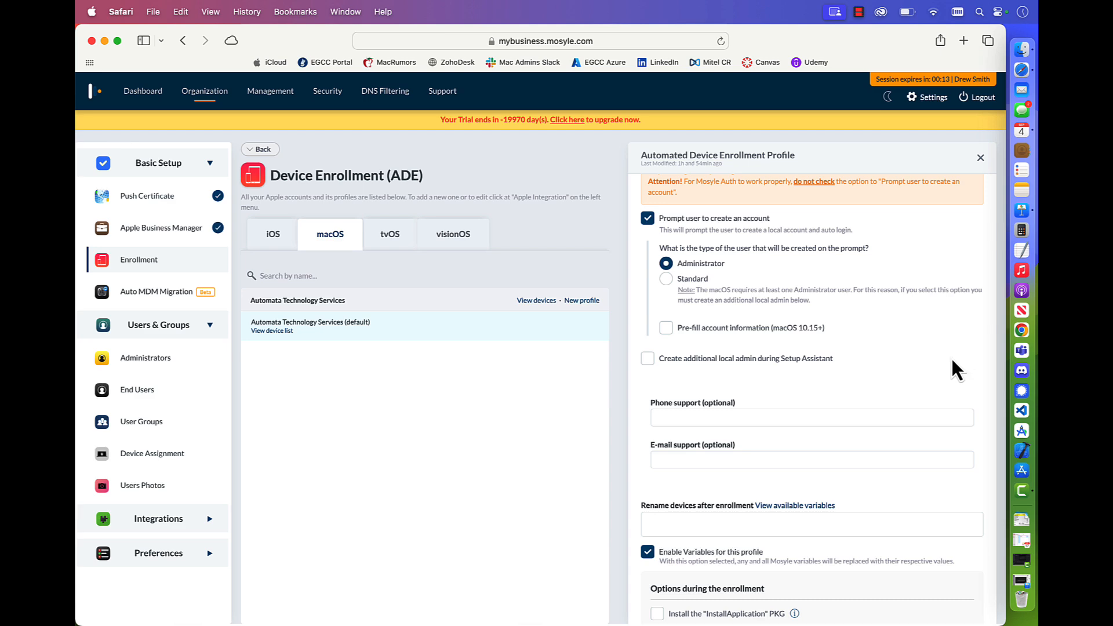
pyautogui.scroll(-5, 951, 357)
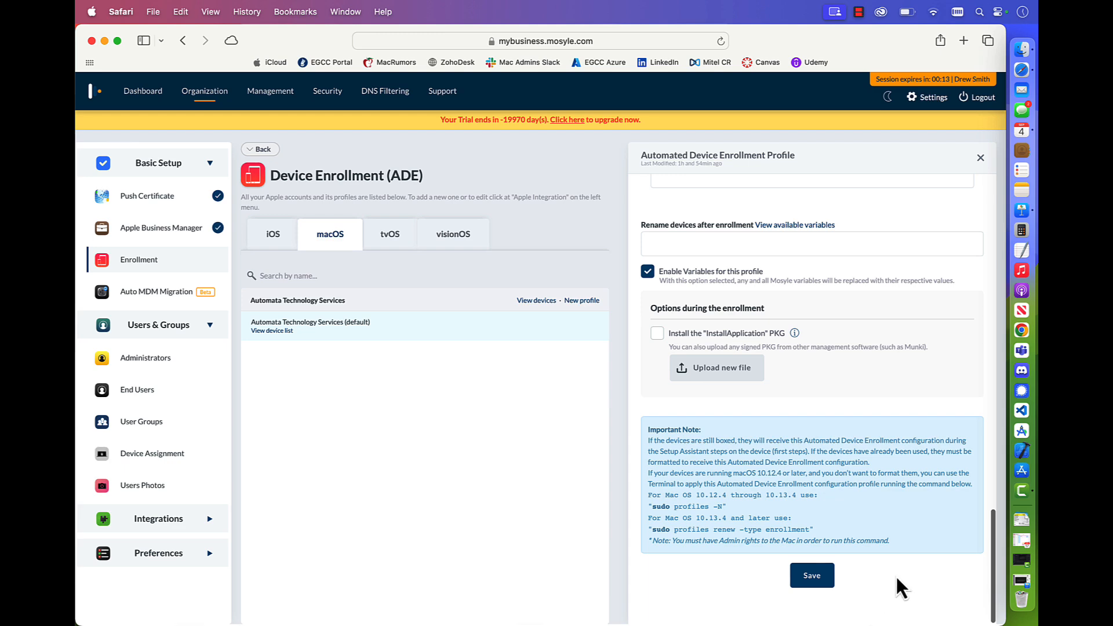
pyautogui.click(811, 575)
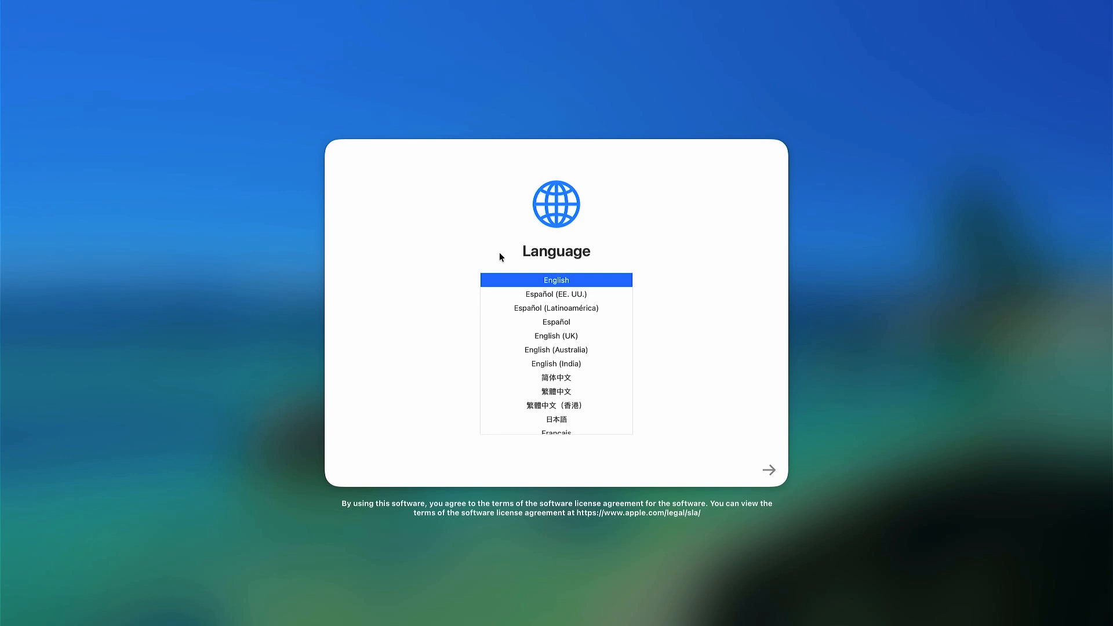
# In Setup Assistant on the Mac being enrolled, choose English as the language and United States as the country.
pyautogui.doubleClick(534, 282)
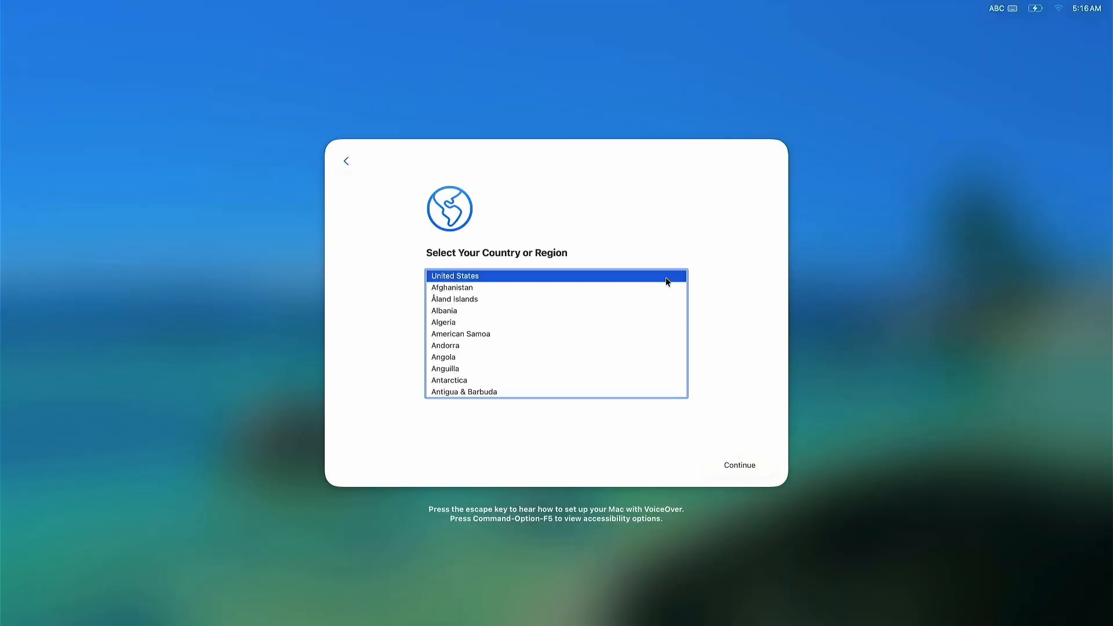
pyautogui.click(746, 464)
# Choose to set up the Mac as new without transferring data, and skip the Accessibility options.
pyautogui.click(482, 418)
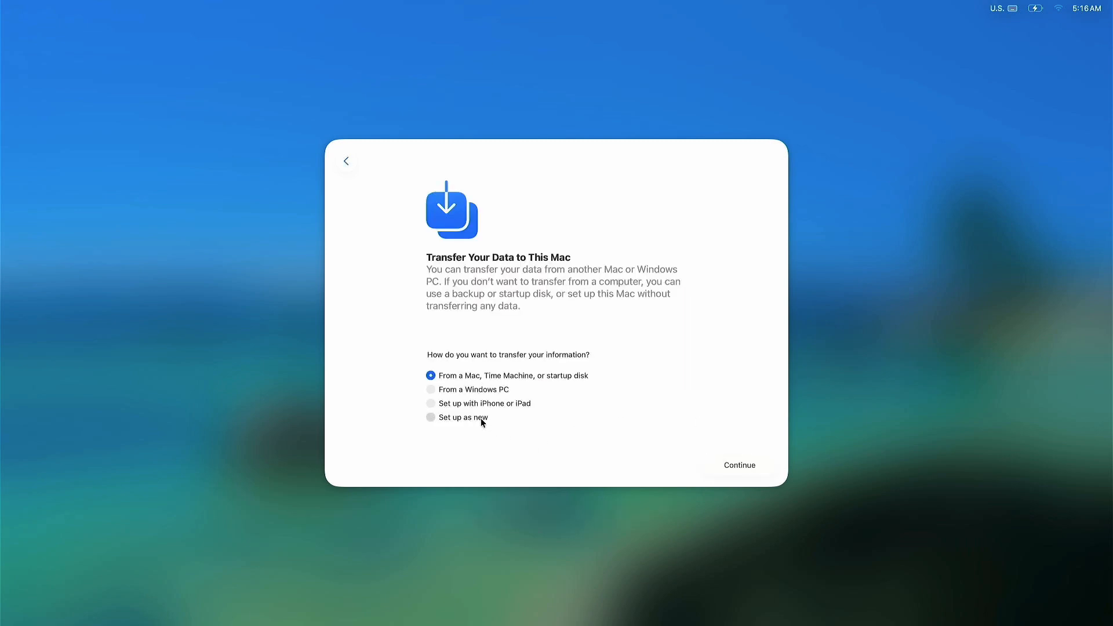
pyautogui.click(729, 467)
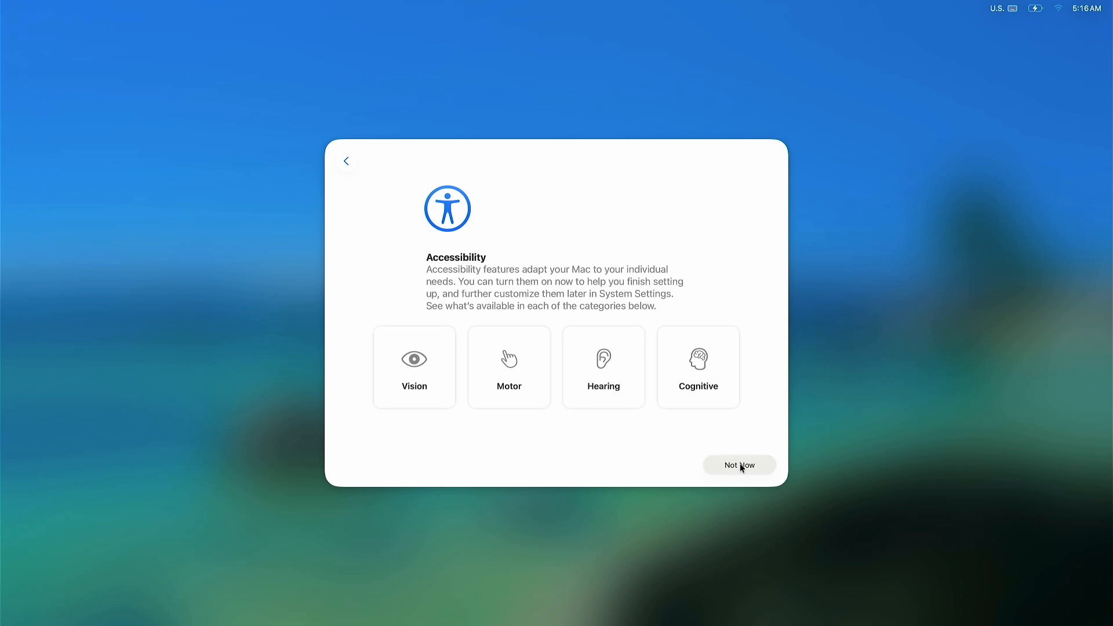
pyautogui.click(742, 468)
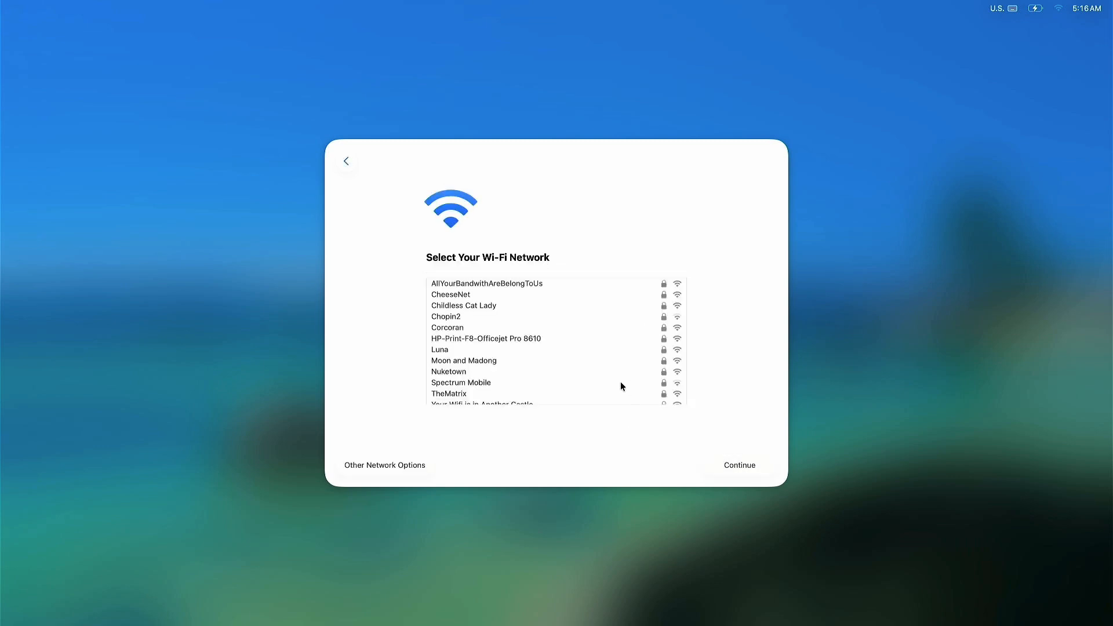
# Join the Wi-Fi network "Your Wifi is in Another Castle 5" with its WPA2 password.
pyautogui.scroll(-5, 622, 383)
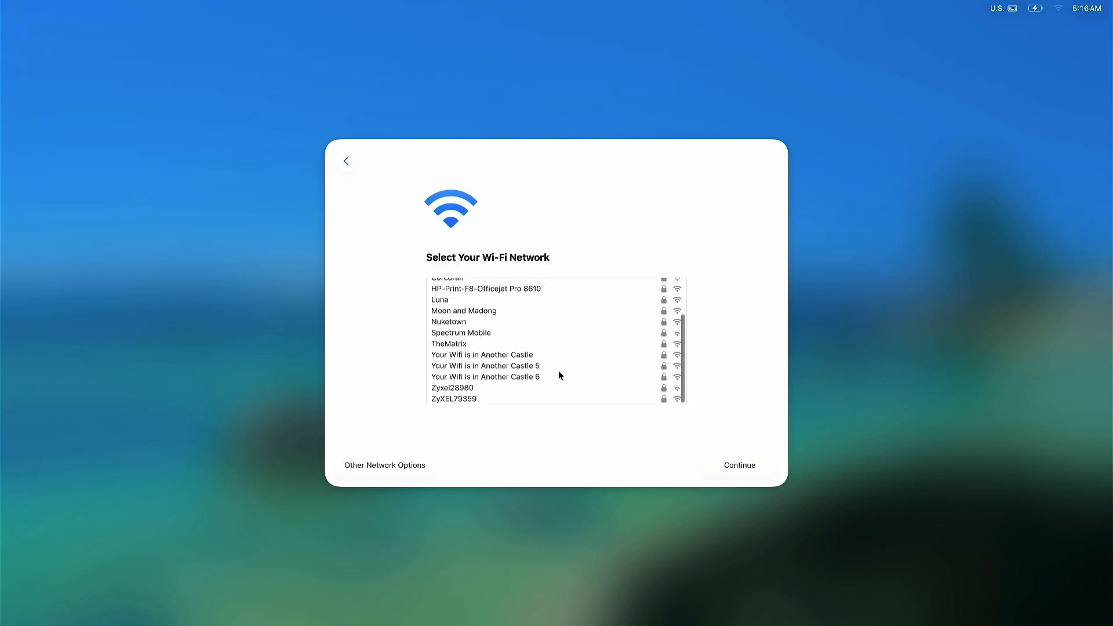
pyautogui.click(553, 367)
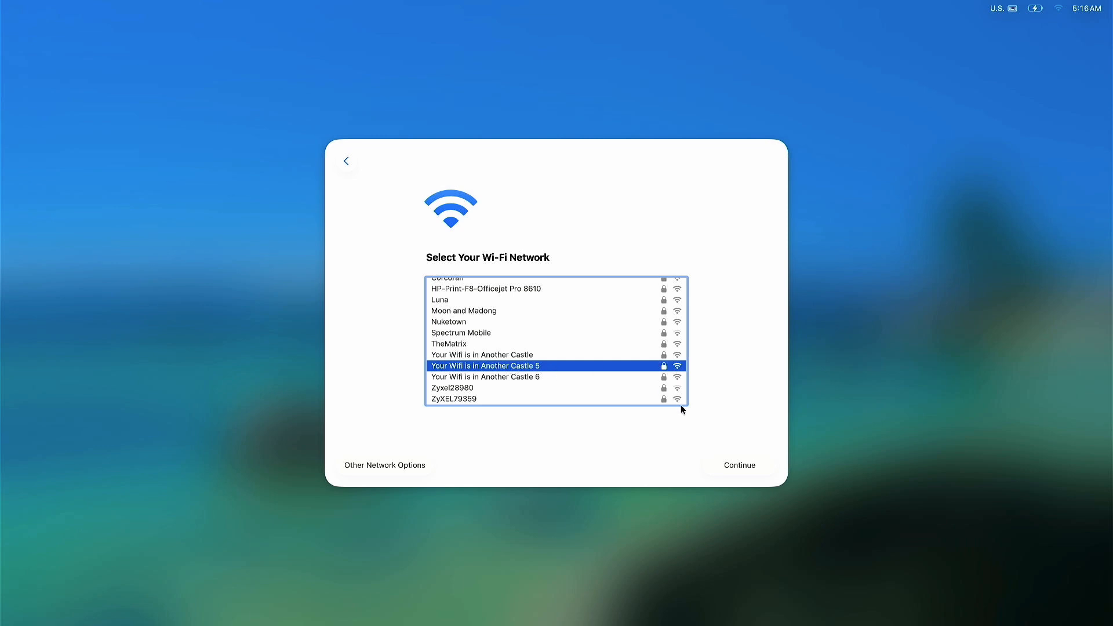
pyautogui.click(736, 466)
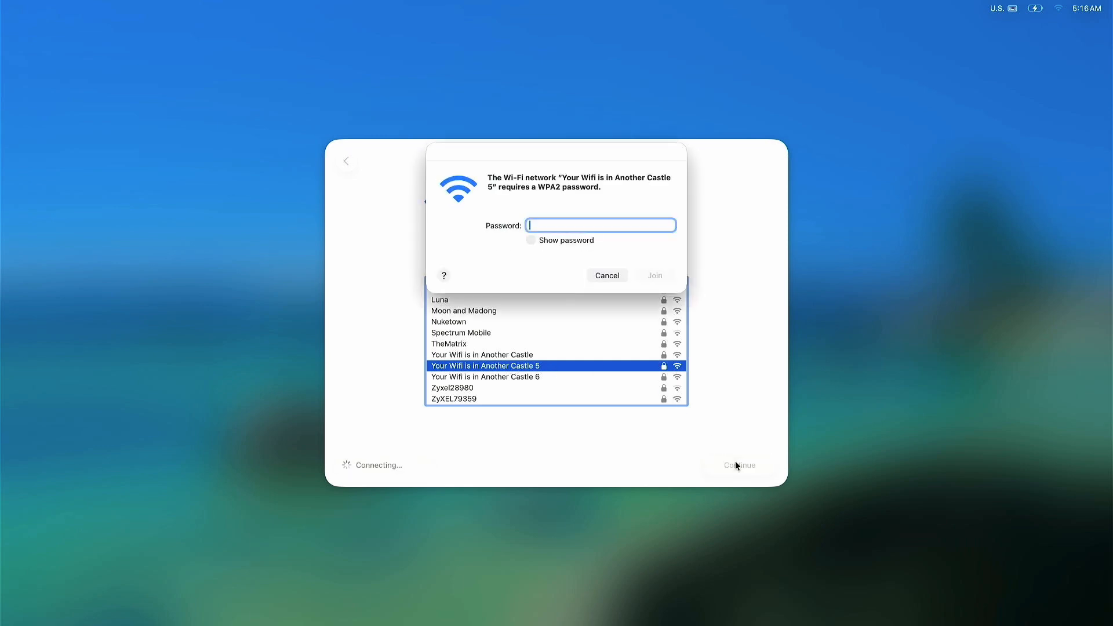
pyautogui.write('•••••••••••')
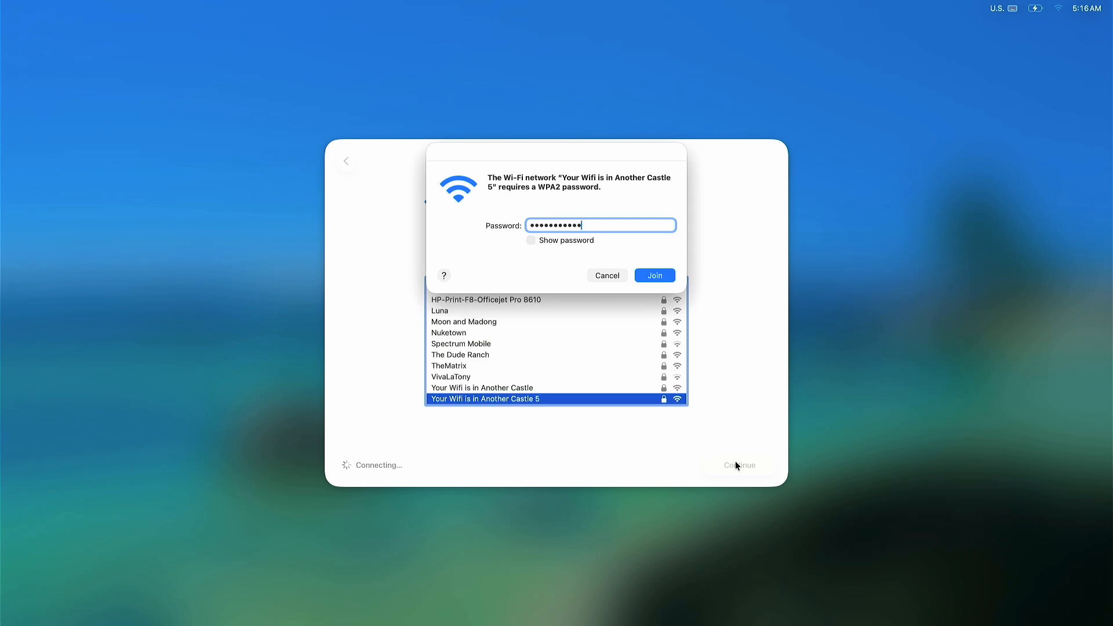
pyautogui.press('Return')
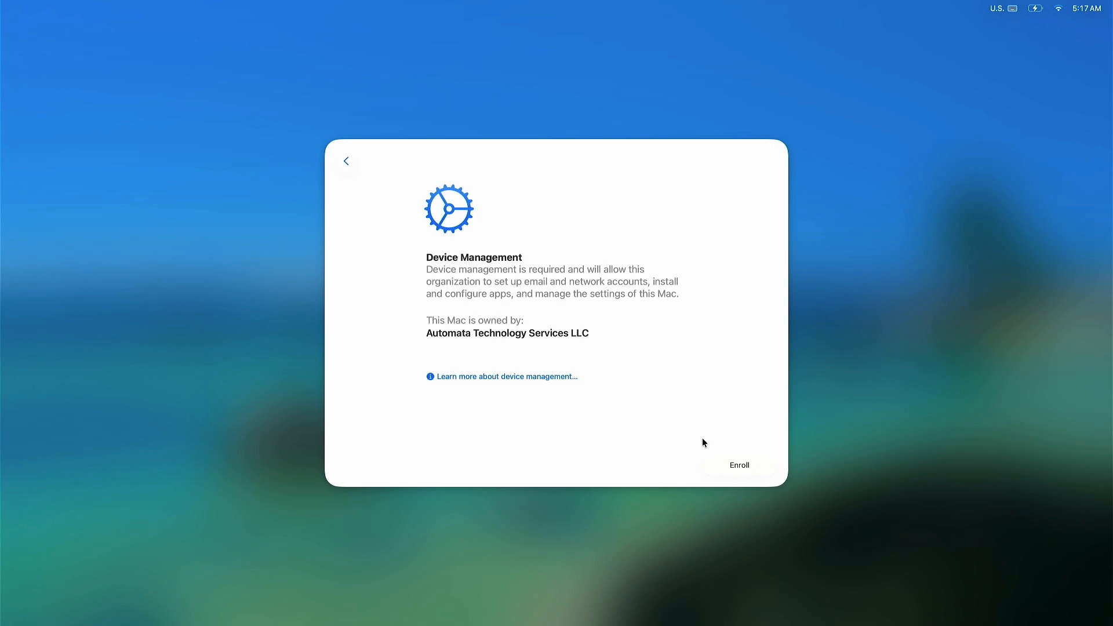
# Enroll the Mac in the organization's device management and proceed past the Data & Privacy notice.
pyautogui.click(742, 472)
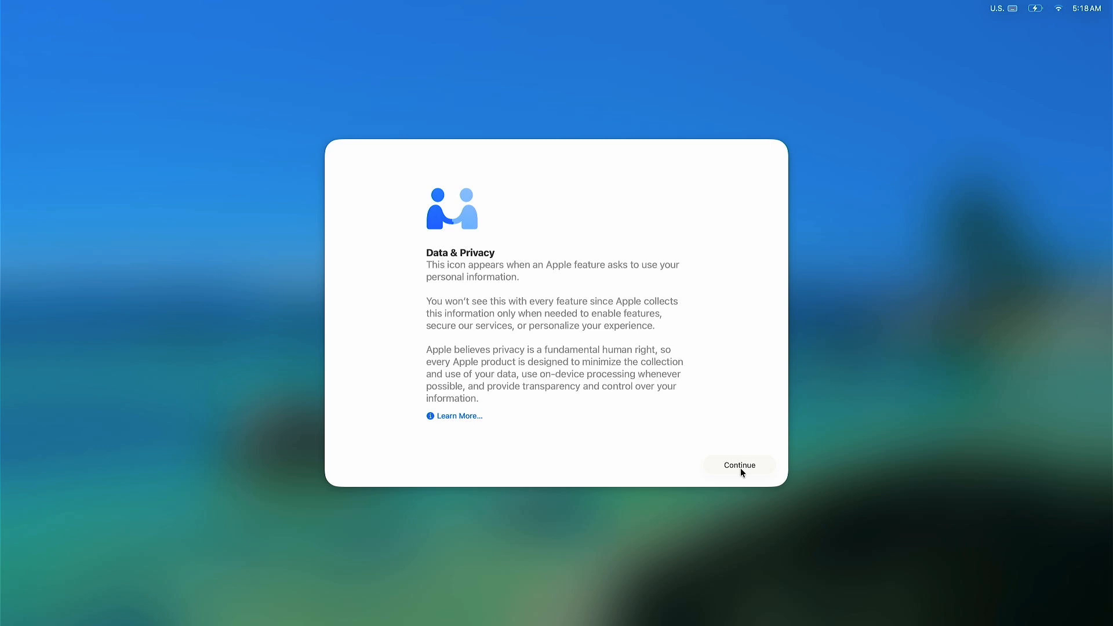
pyautogui.click(741, 470)
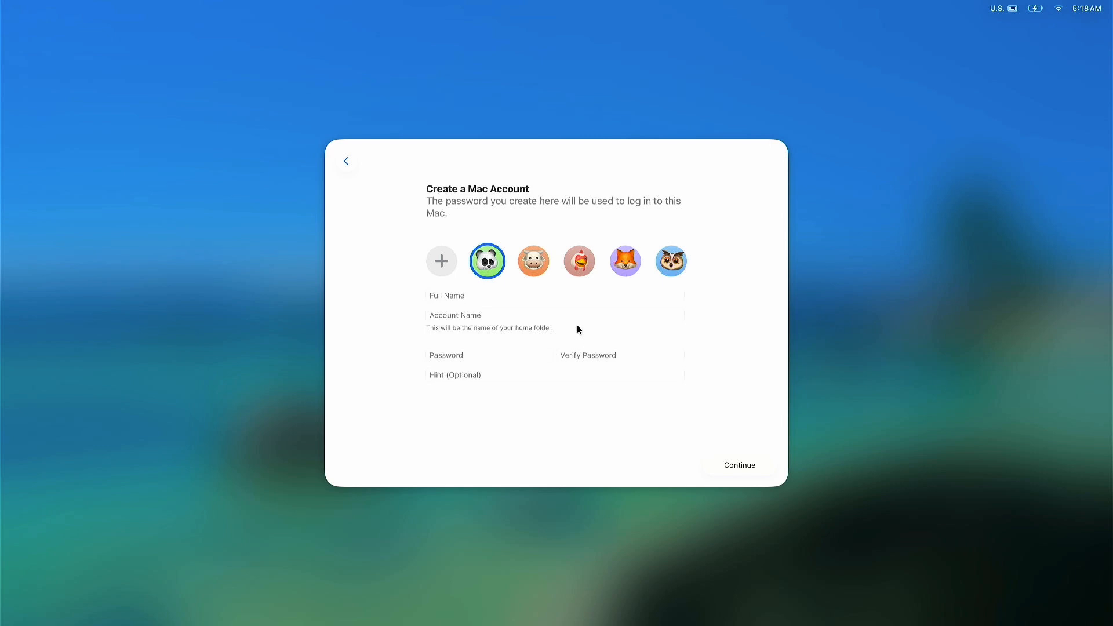
# Create the Mac account with udemy as full name and account name, entering and verifying the account password.
pyautogui.click(461, 297)
pyautogui.write('udemy')
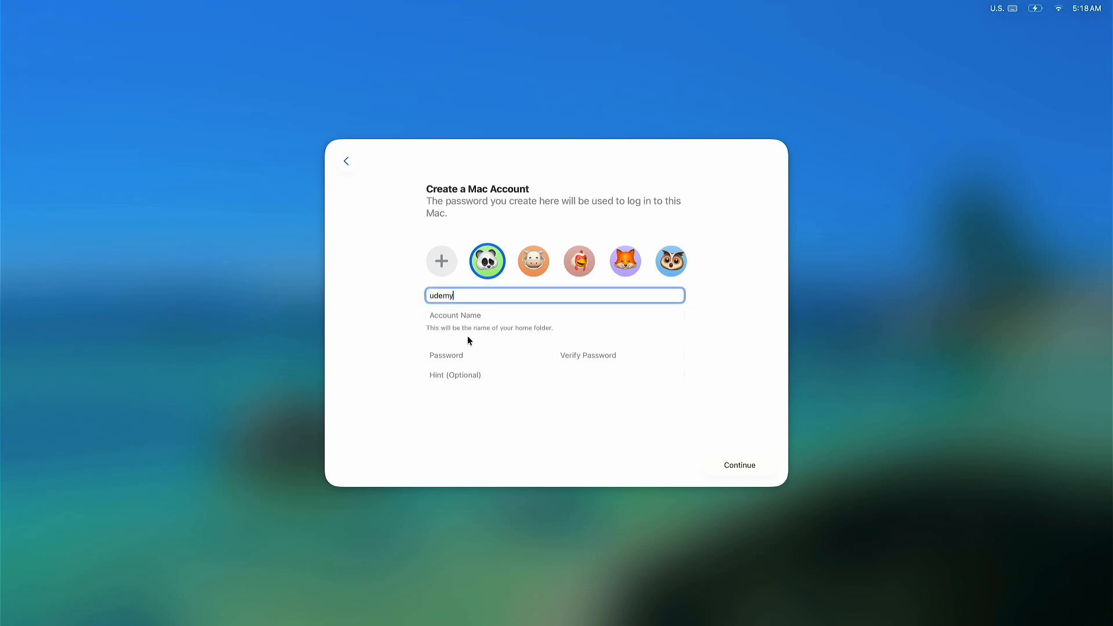
pyautogui.click(461, 354)
pyautogui.write('•••••••••')
pyautogui.press('Tab')
pyautogui.write('•••••')
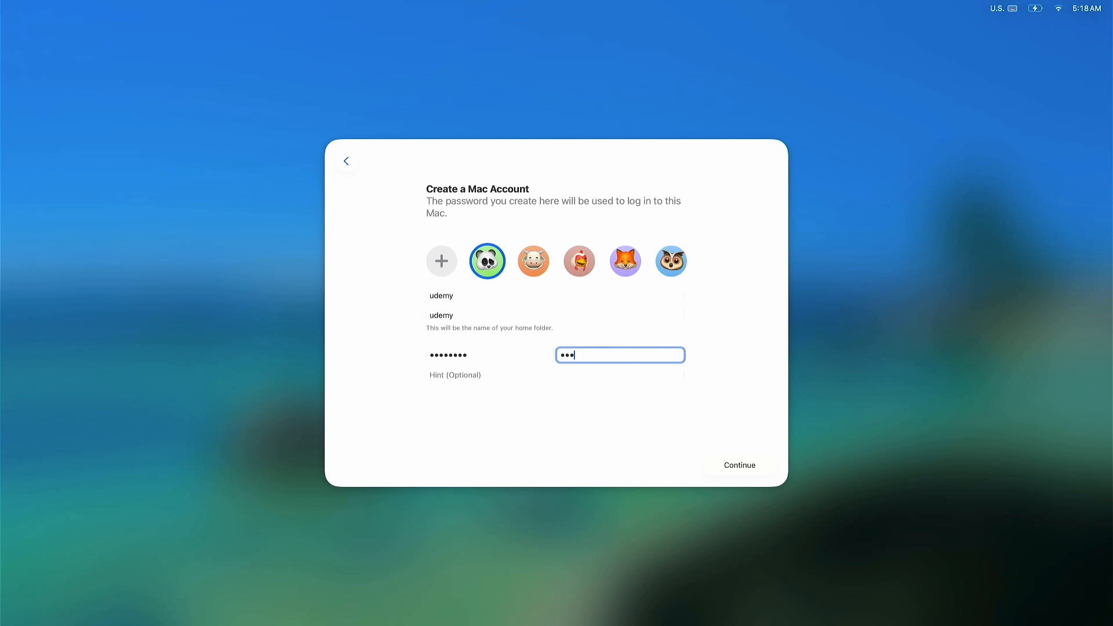
pyautogui.write('•••')
pyautogui.click(732, 462)
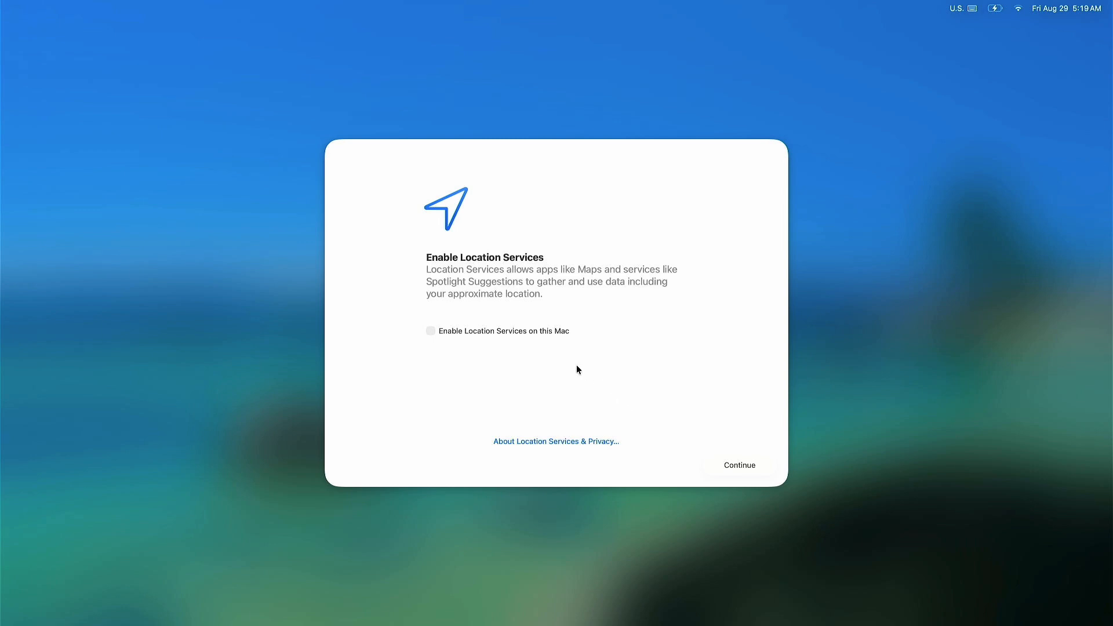
# Enable Location Services on this Mac and continue Setup Assistant.
pyautogui.click(549, 333)
pyautogui.click(740, 464)
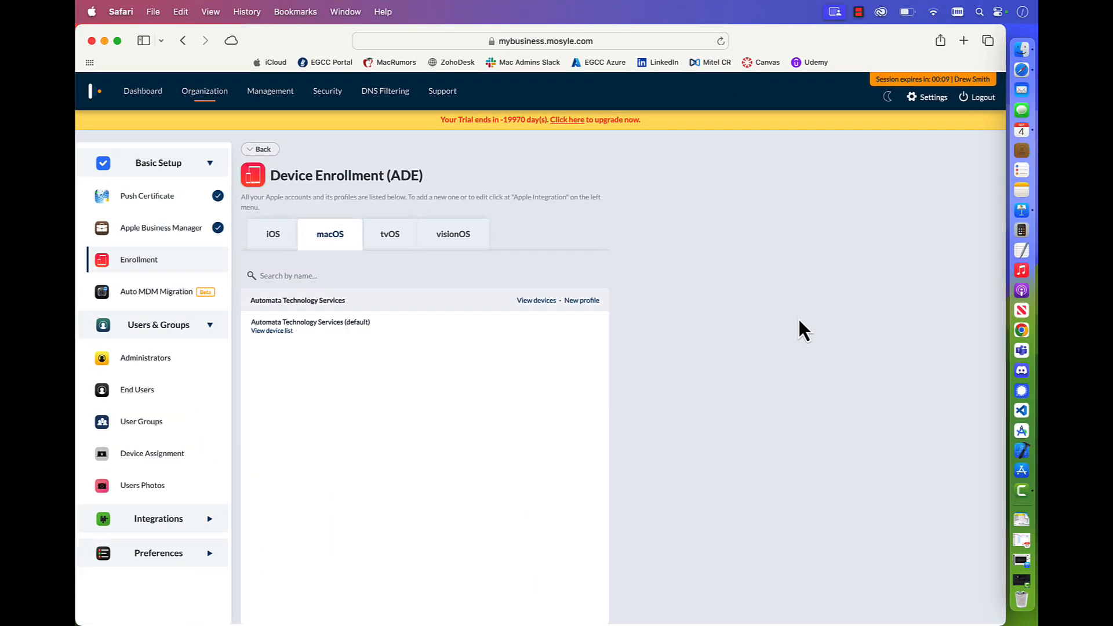
# Switch back to Mosyle Business and open the device information of the enrolled MacBook Air in the macOS devices overview.
pyautogui.click(273, 102)
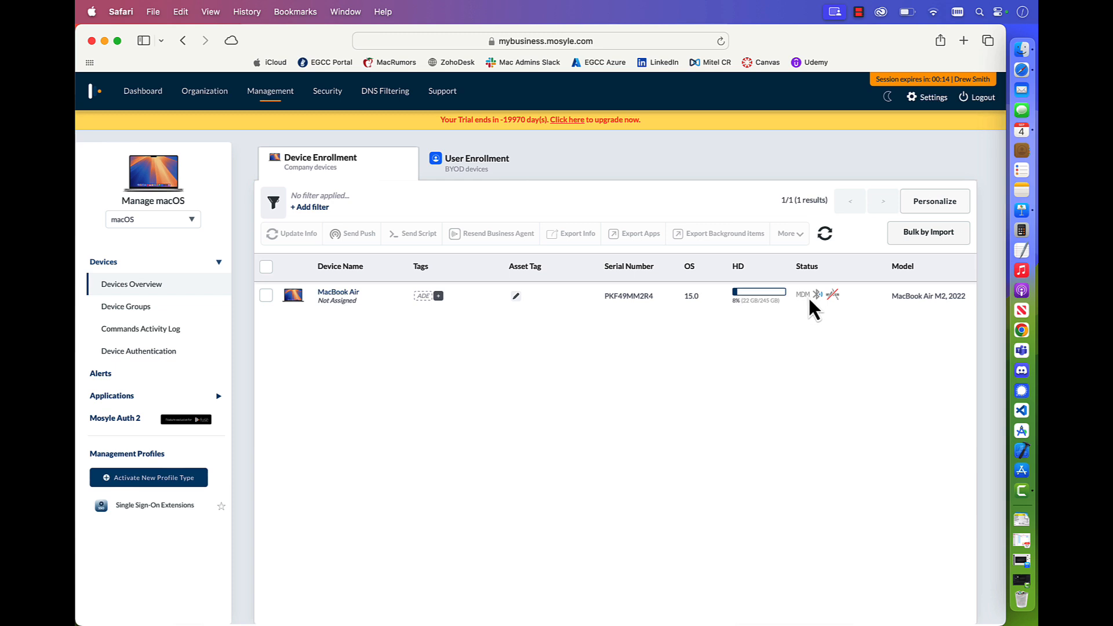
pyautogui.moveTo(809, 298)
pyautogui.click(338, 296)
# Look through the additional management commands available for the MacBook Air, and close its device information.
pyautogui.click(631, 167)
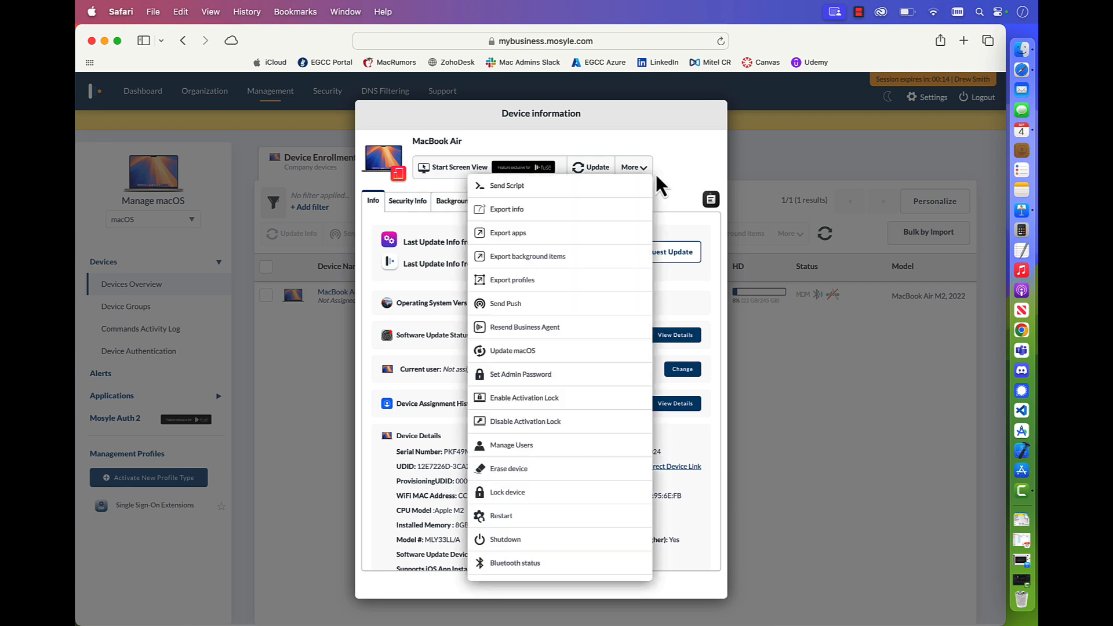
pyautogui.scroll(-5, 550, 365)
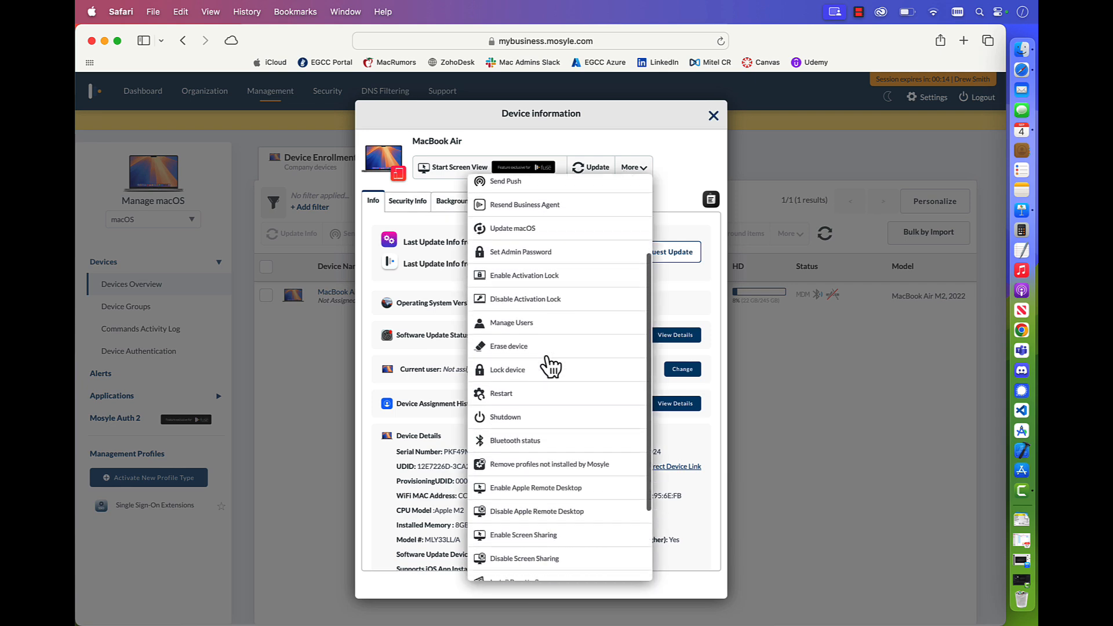
pyautogui.scroll(5, 548, 359)
pyautogui.click(695, 178)
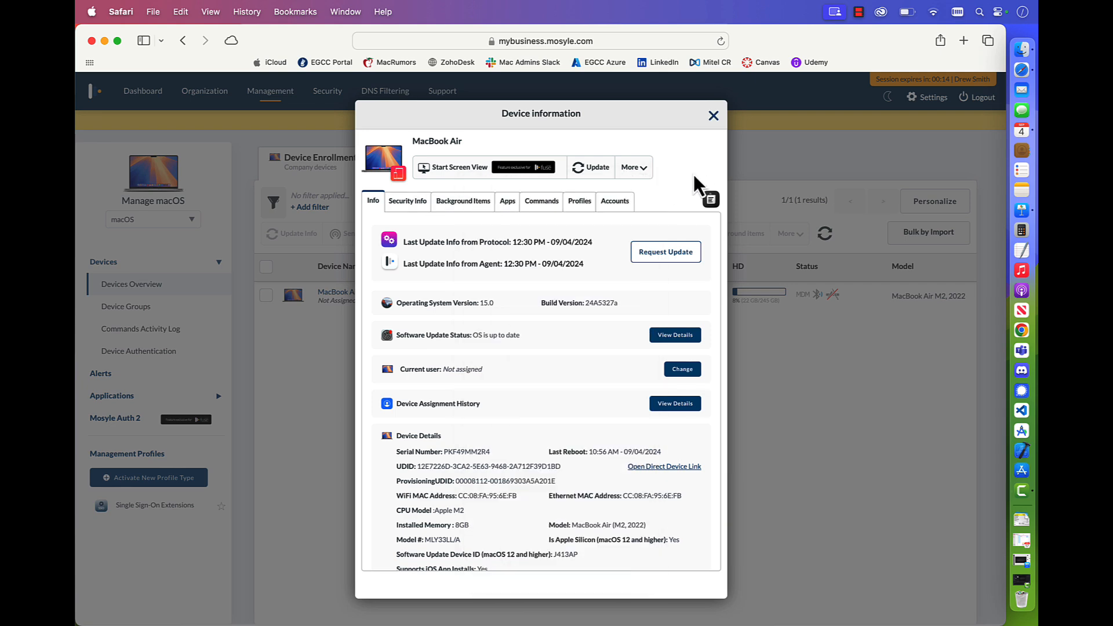
pyautogui.click(714, 116)
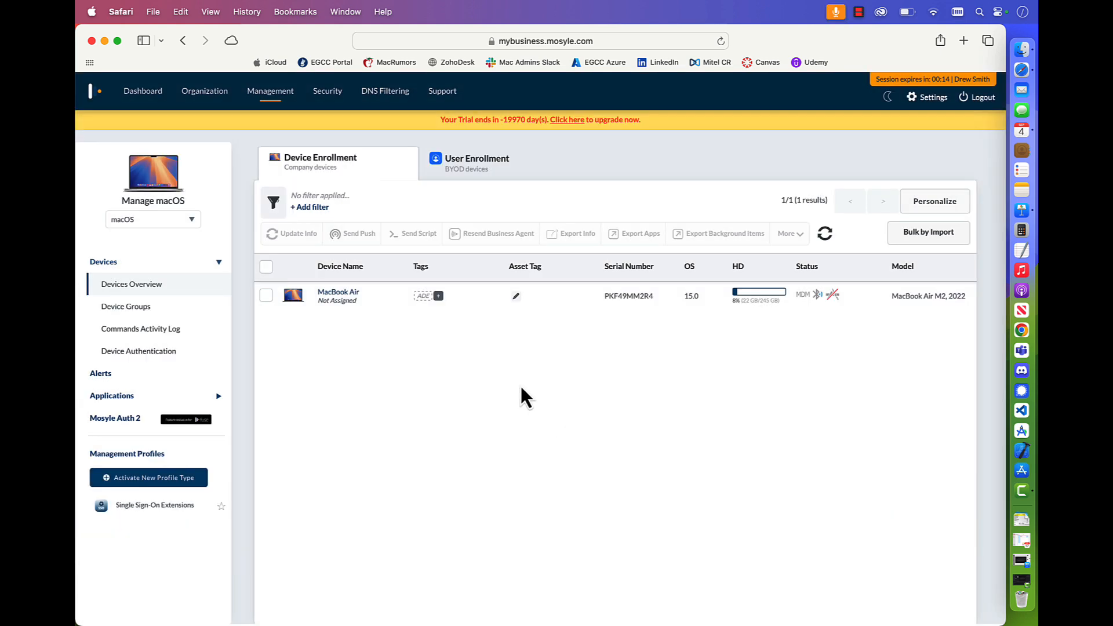
# Return to the dashboard and open the list of enrolled macOS devices.
pyautogui.click(148, 98)
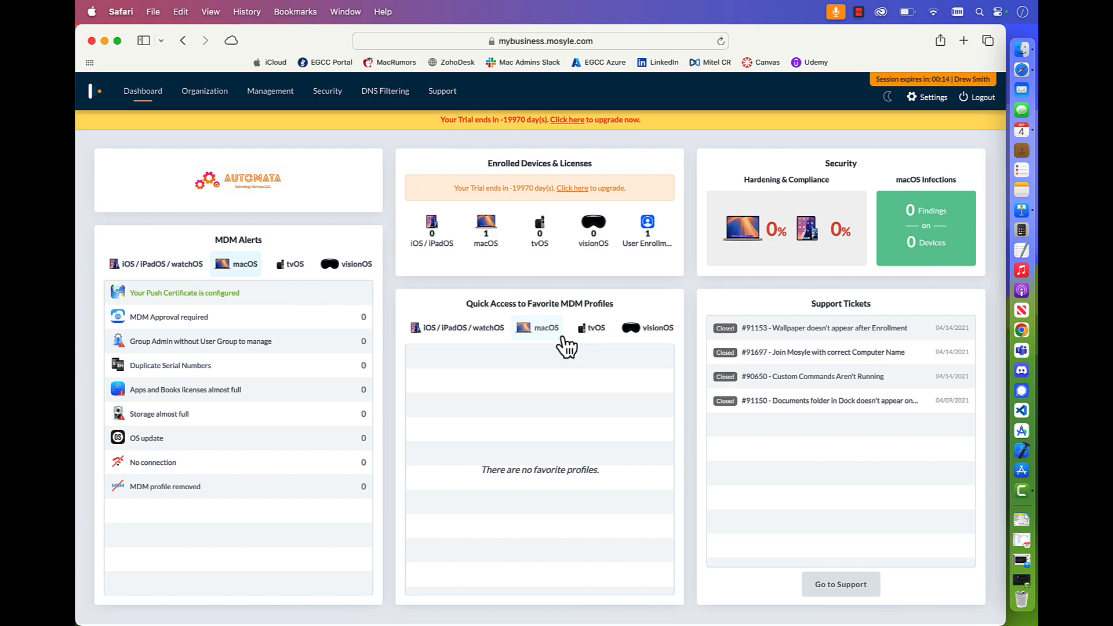
pyautogui.click(480, 243)
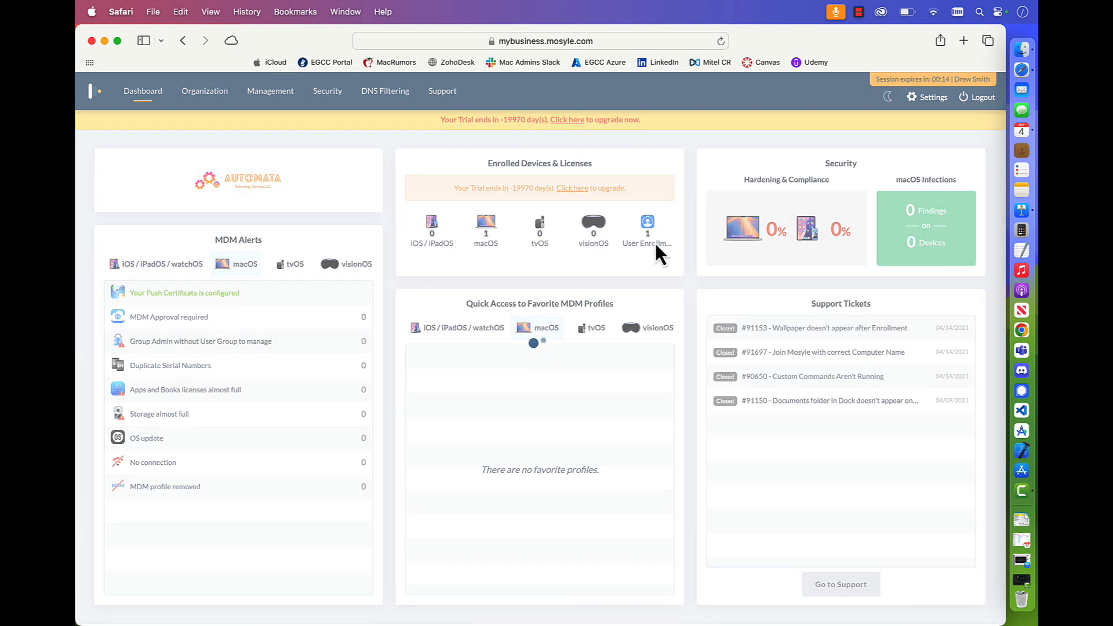